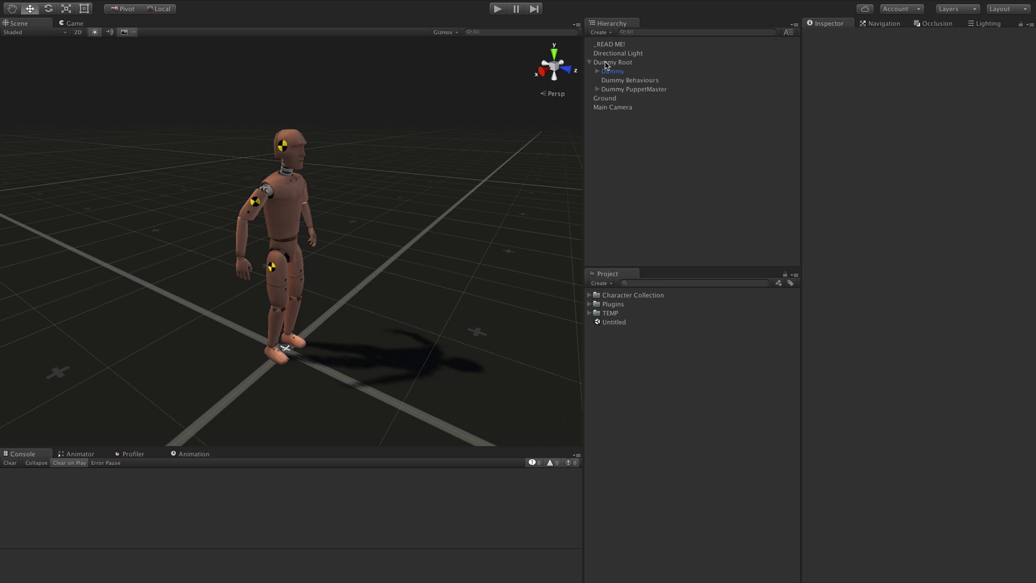
- Select Dummy PuppetMaster and enter Play mode, viewing the animating dummy in the Scene view
left_click(625, 90)
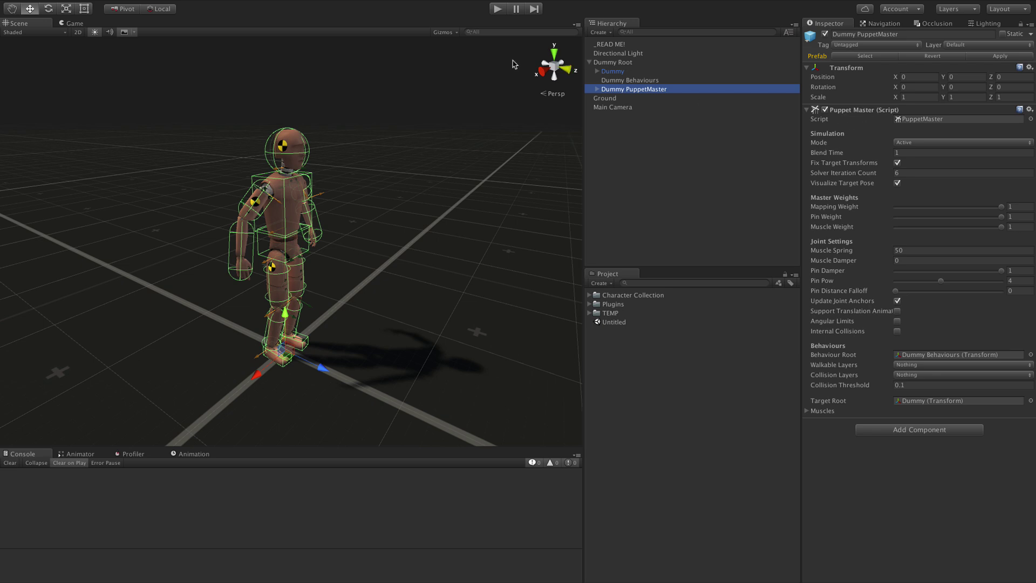
left_click(497, 9)
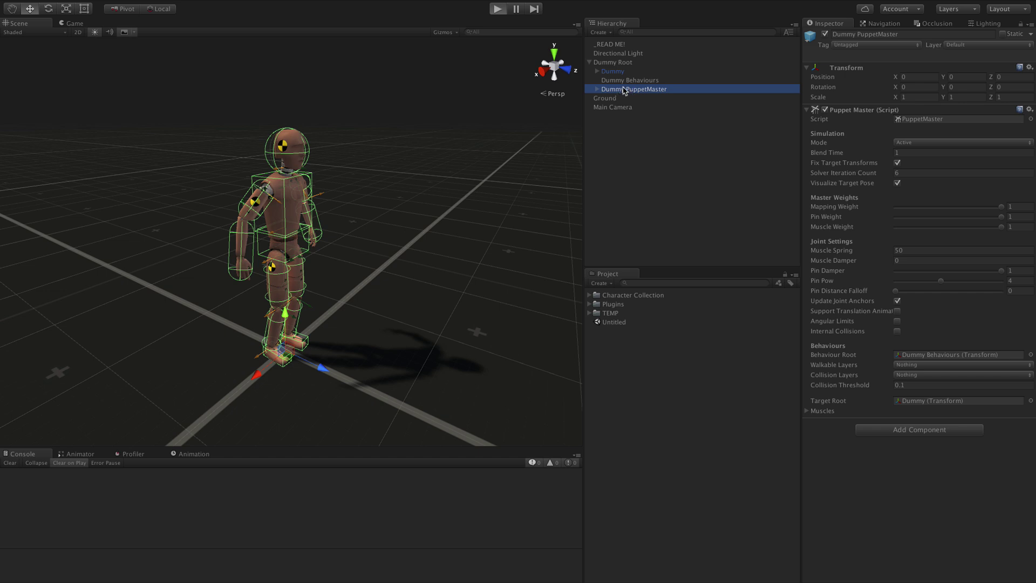
left_click(19, 23)
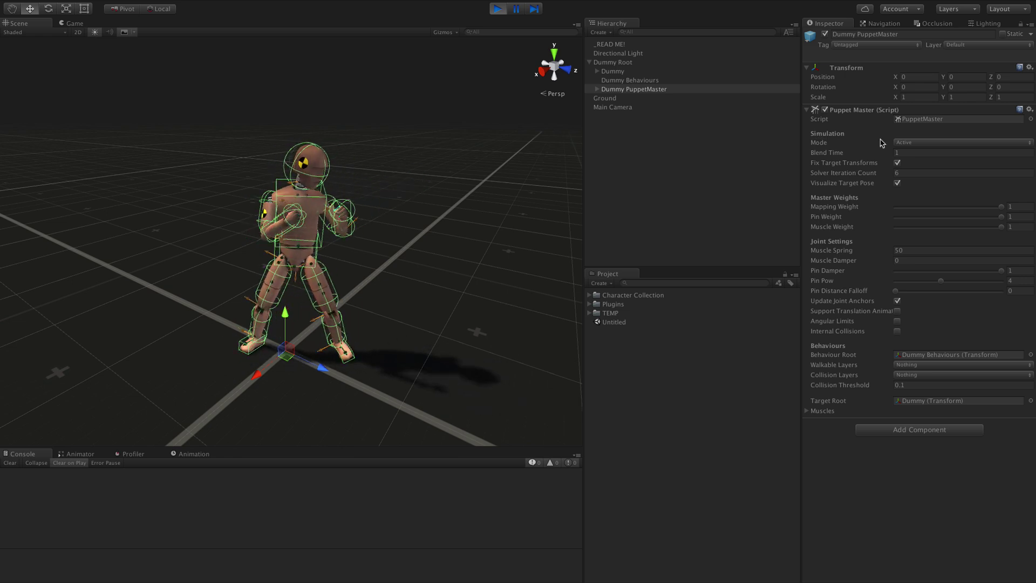
- Keep Mode on Active, drop Pin Weight to 0 so the ragdoll collapses, then set it back to 1
left_click(916, 144)
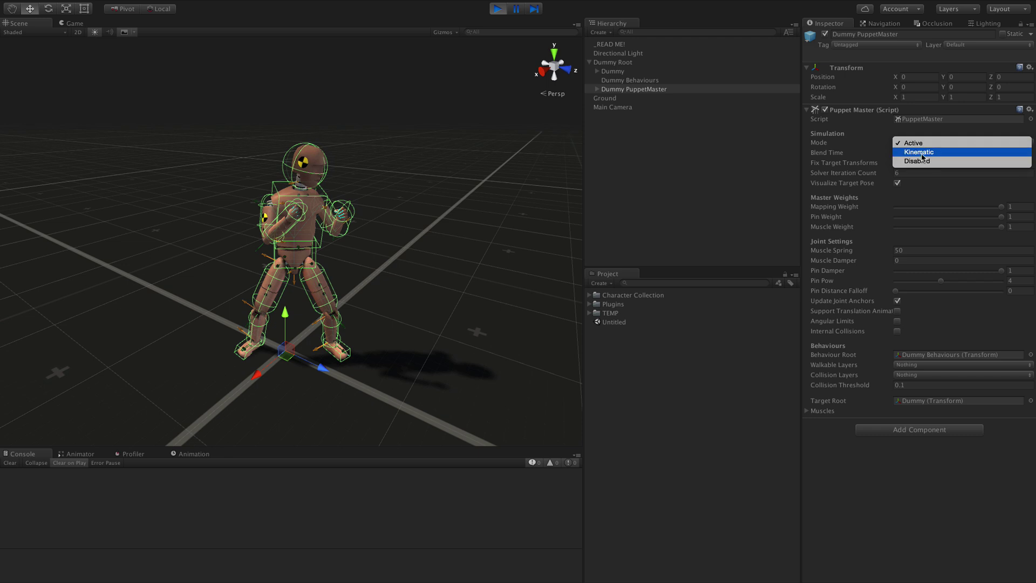
left_click(915, 144)
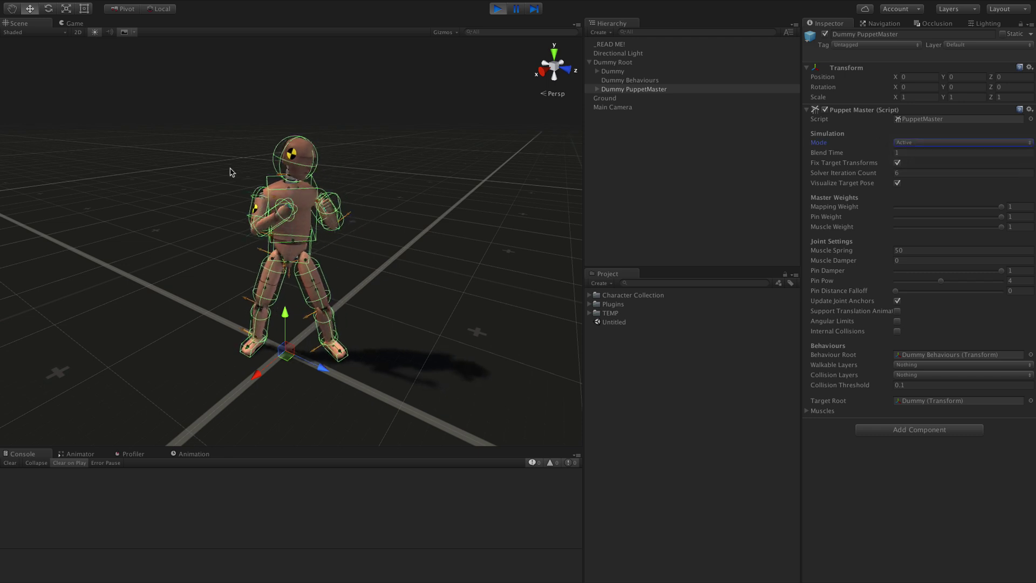
left_click(899, 244)
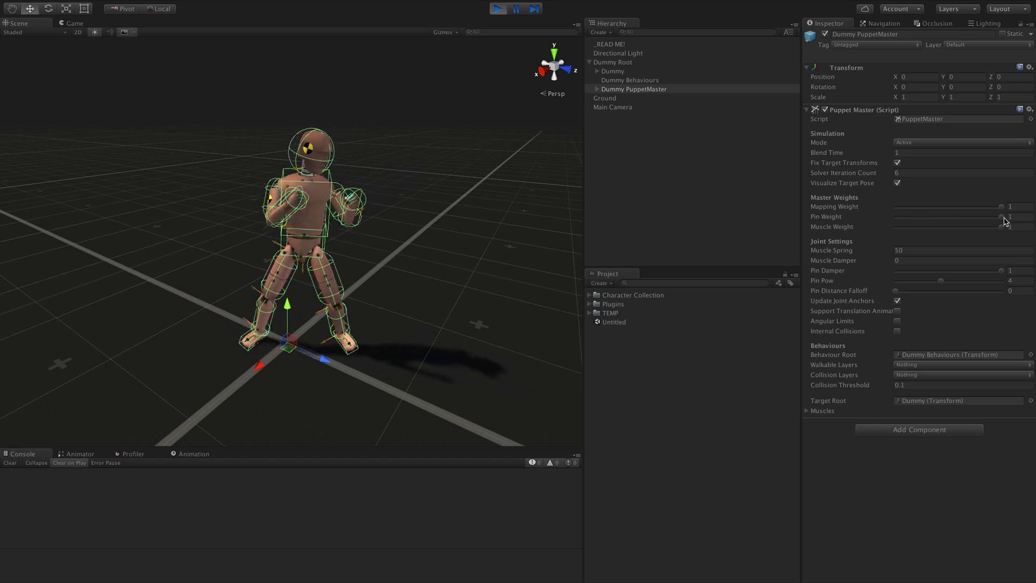
left_click_drag(1002, 218, 871, 222)
type("1")
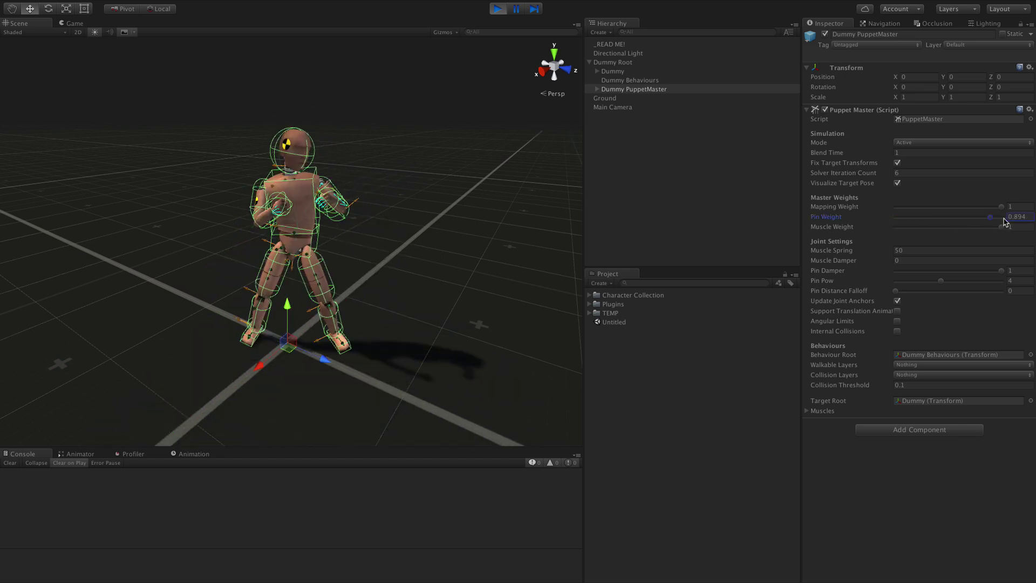
- Switch the PuppetMaster Mode to Kinematic and drag Pin Weight all the way to 0
left_click(921, 145)
left_click(920, 152)
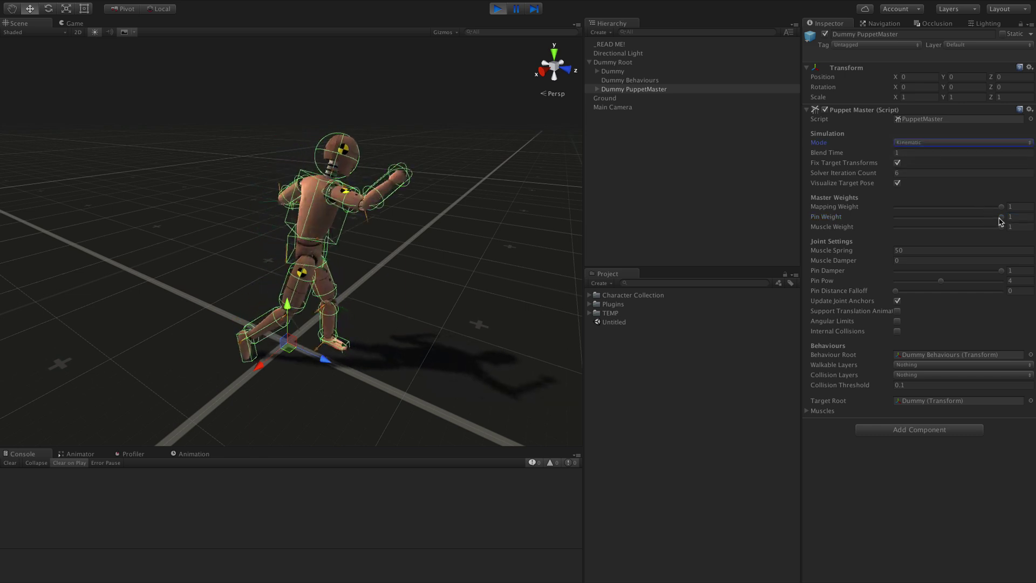
left_click_drag(1001, 220, 975, 222)
left_click_drag(889, 219, 884, 220)
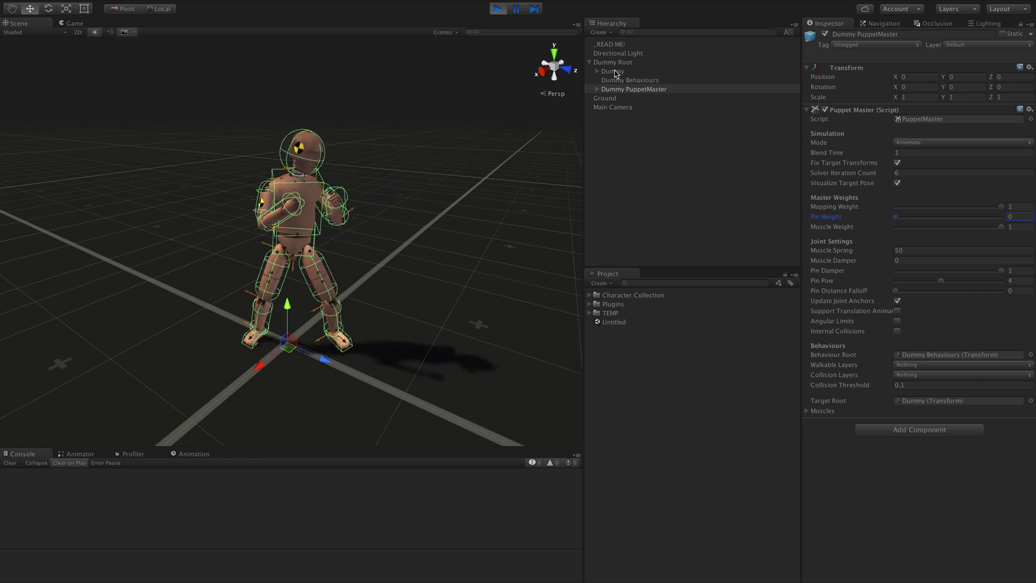
middle_click_drag(454, 208, 464, 201)
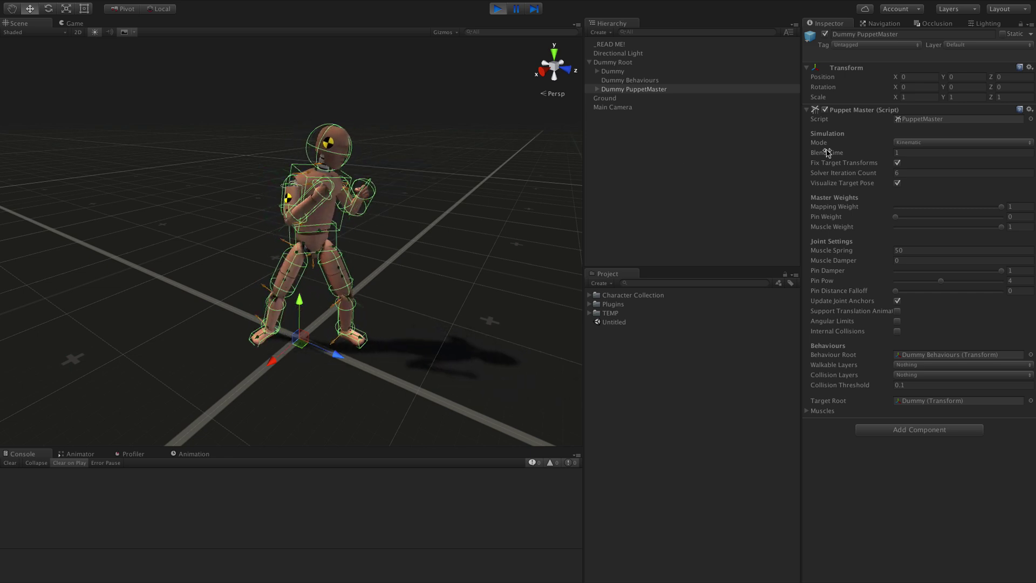
- Switch the puppet's Mode back to Active, then to Kinematic
left_click(920, 143)
left_click(918, 135)
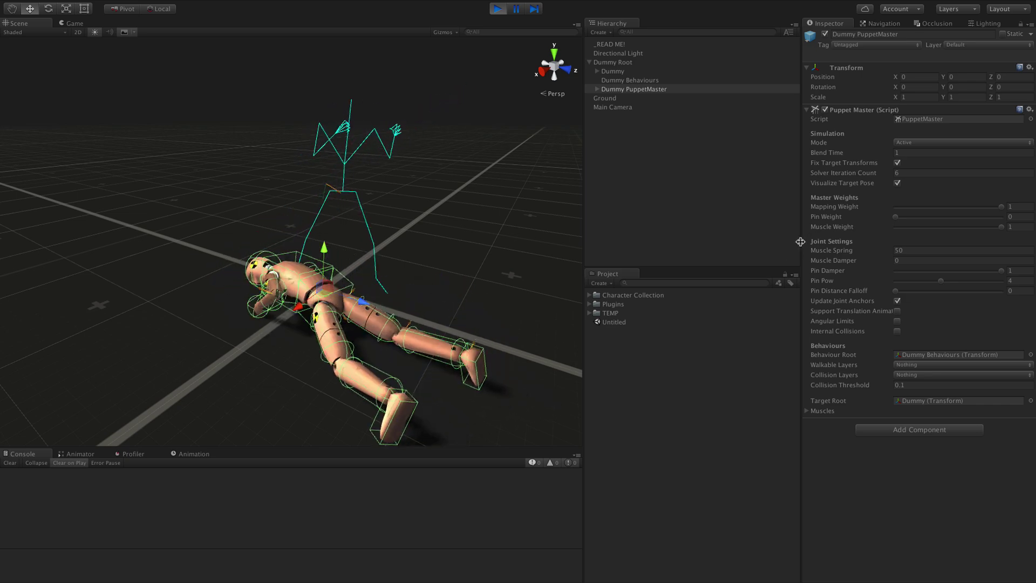
left_click(921, 144)
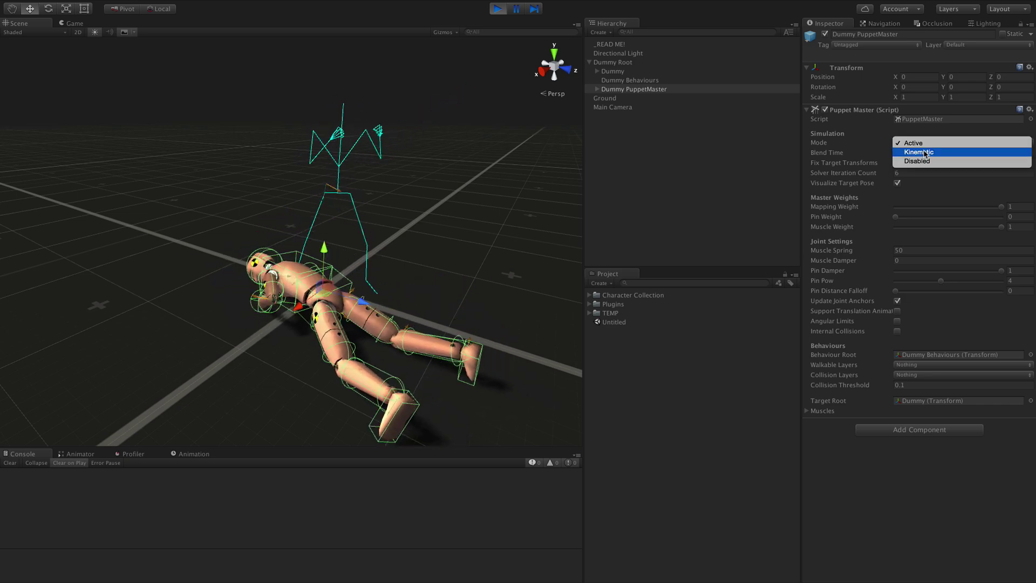
left_click(924, 153)
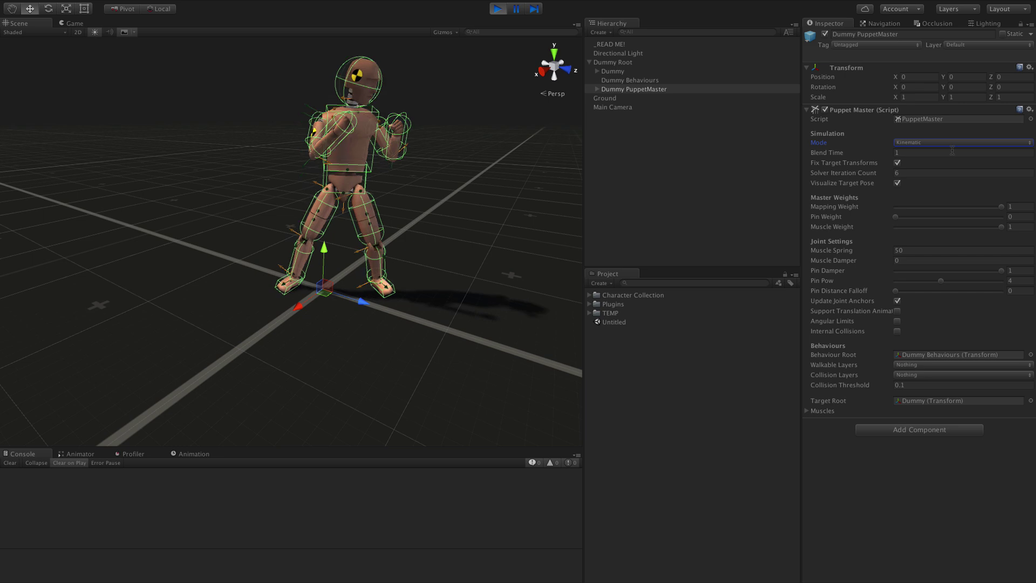
left_click(926, 143)
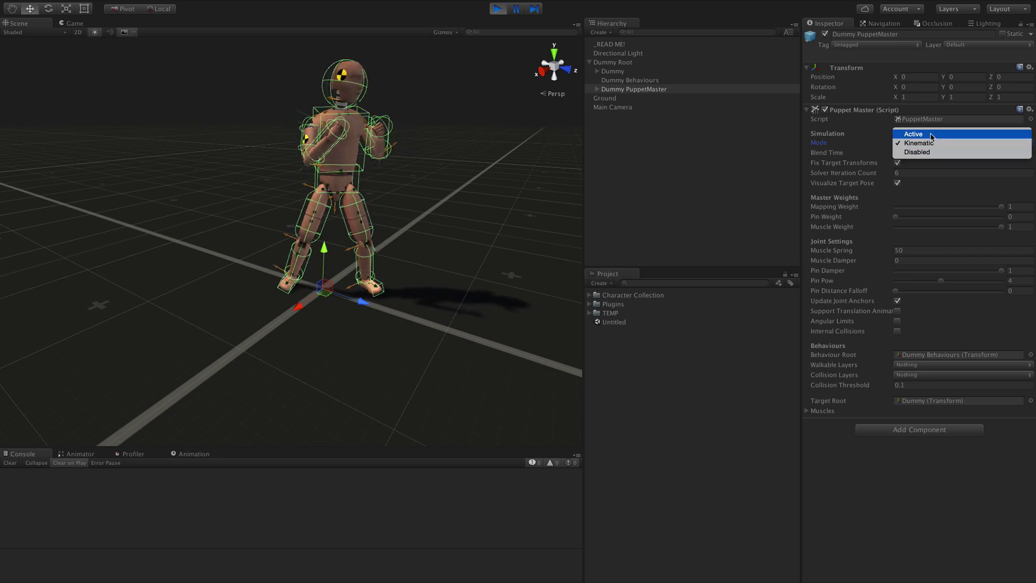
left_click(658, 160)
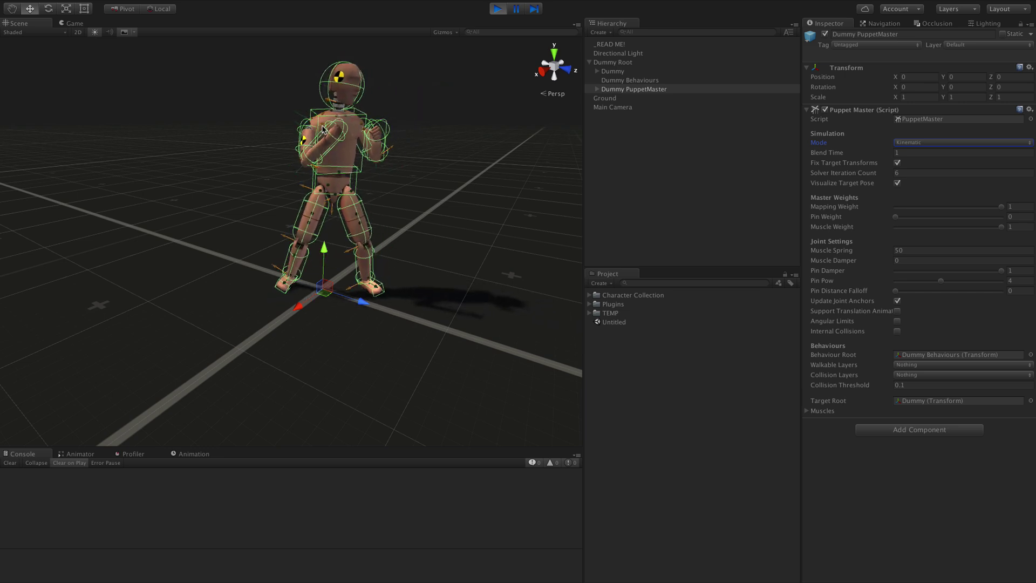
- Set Mode to Active, then Disabled, and select Dummy PuppetMaster in the Hierarchy
left_click(929, 142)
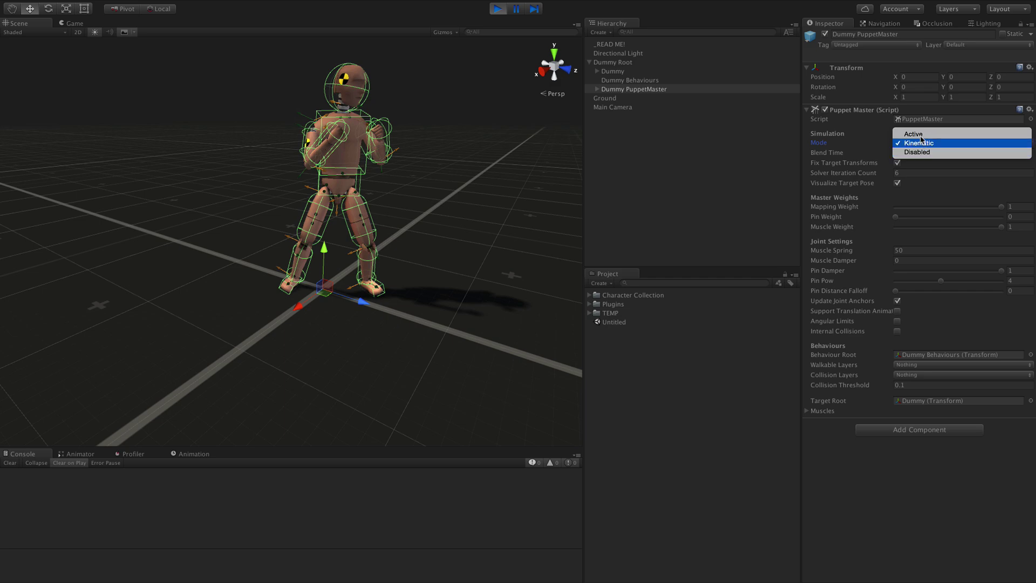
left_click(921, 135)
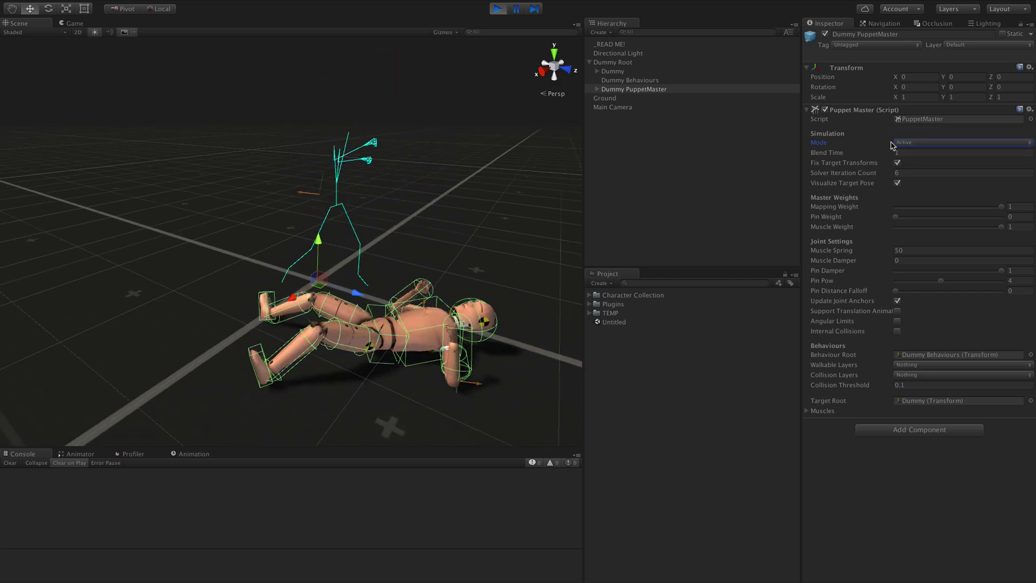
left_click(920, 142)
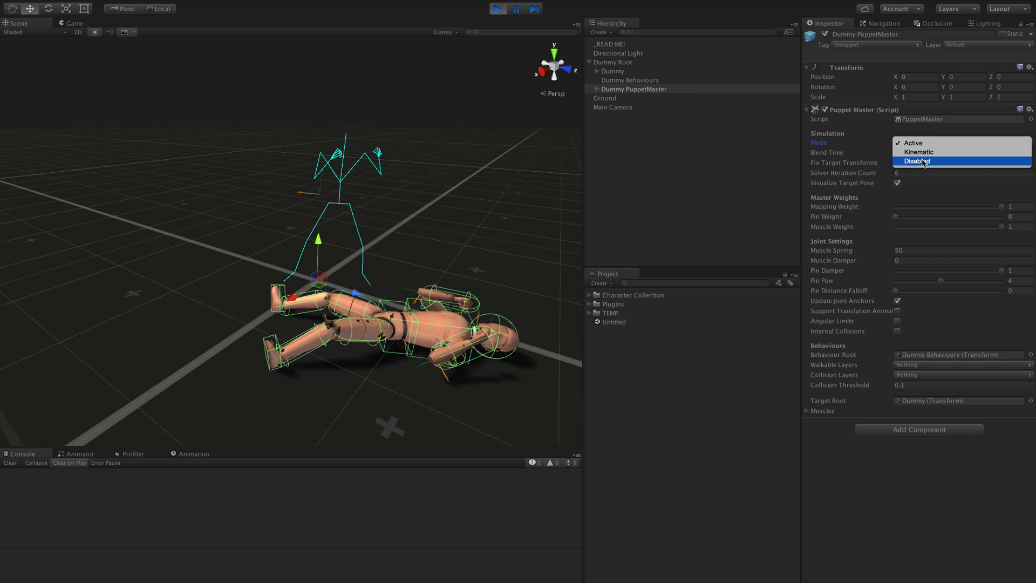
left_click(919, 160)
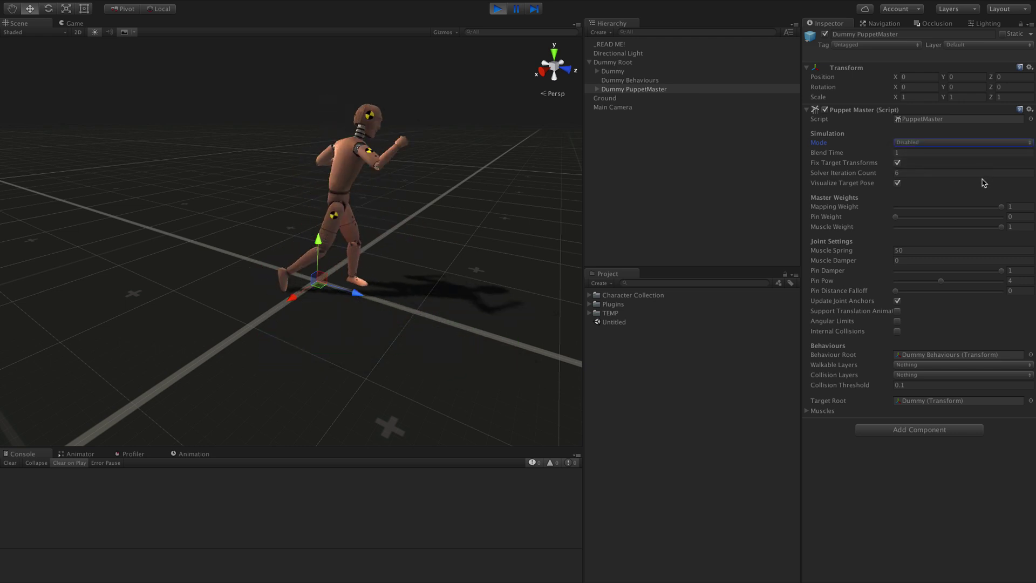
left_click(598, 91)
key("Right")
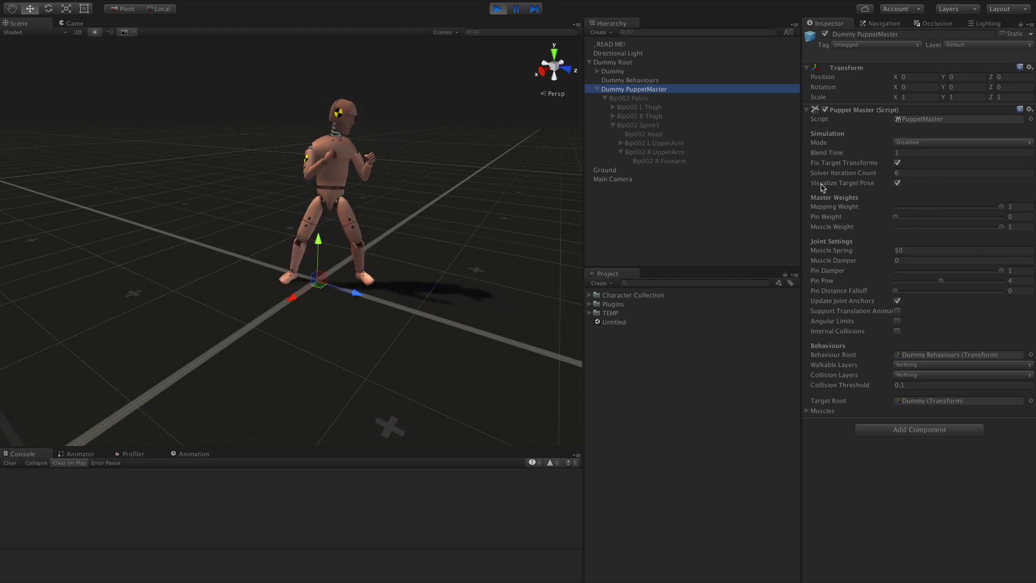
- Switch the PuppetMaster Mode to Active
scroll(485, 166, "up", 4)
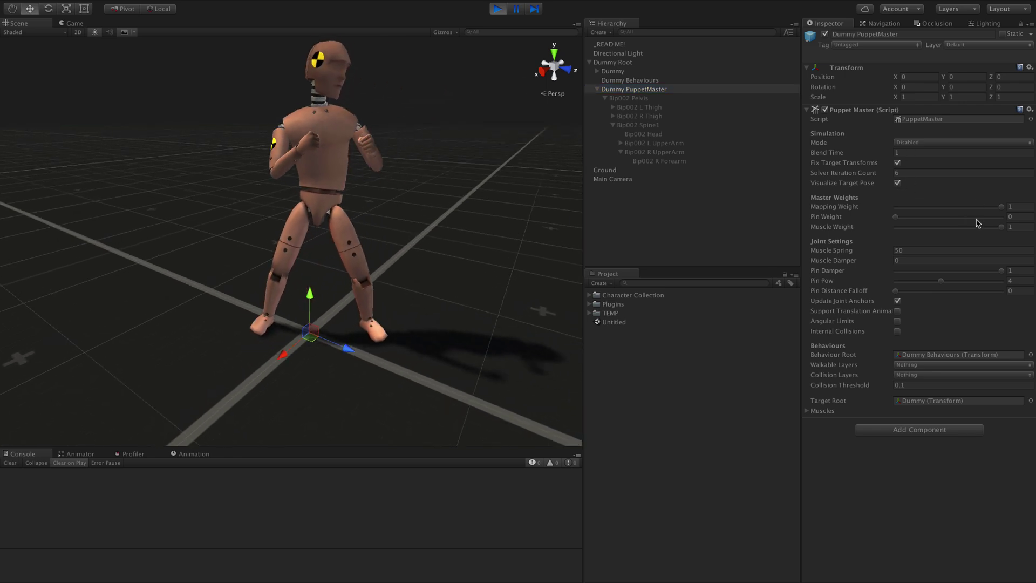
left_click(905, 142)
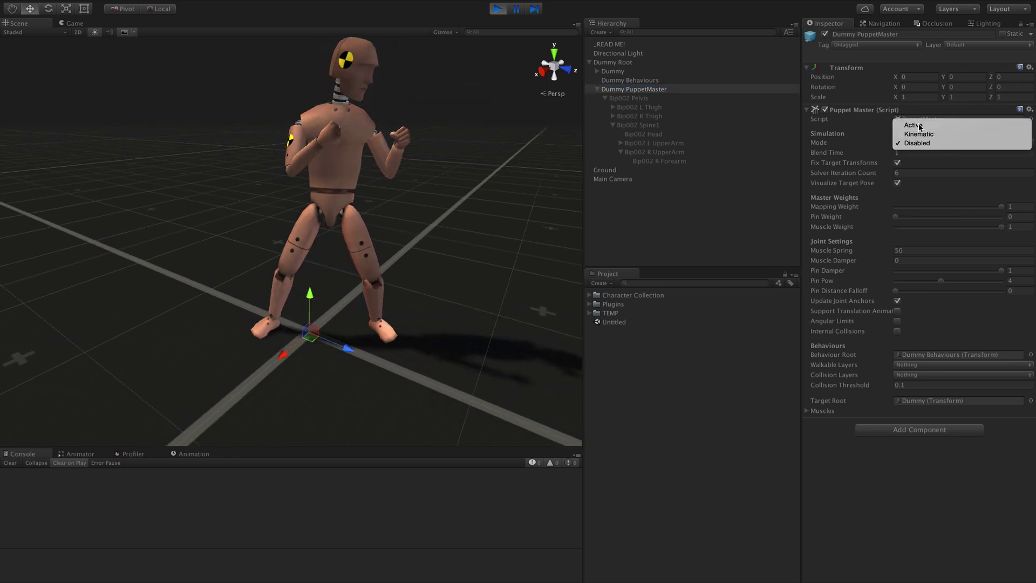
left_click(914, 124)
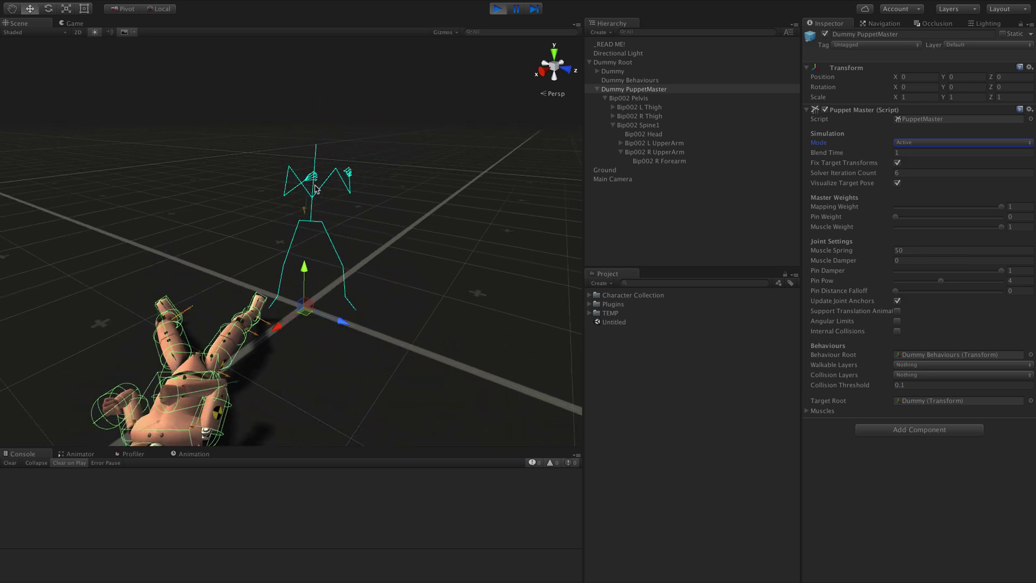
- Turn Visualize Target Pose off, then back on so the cyan target skeleton shows
scroll(432, 162, "up", 2)
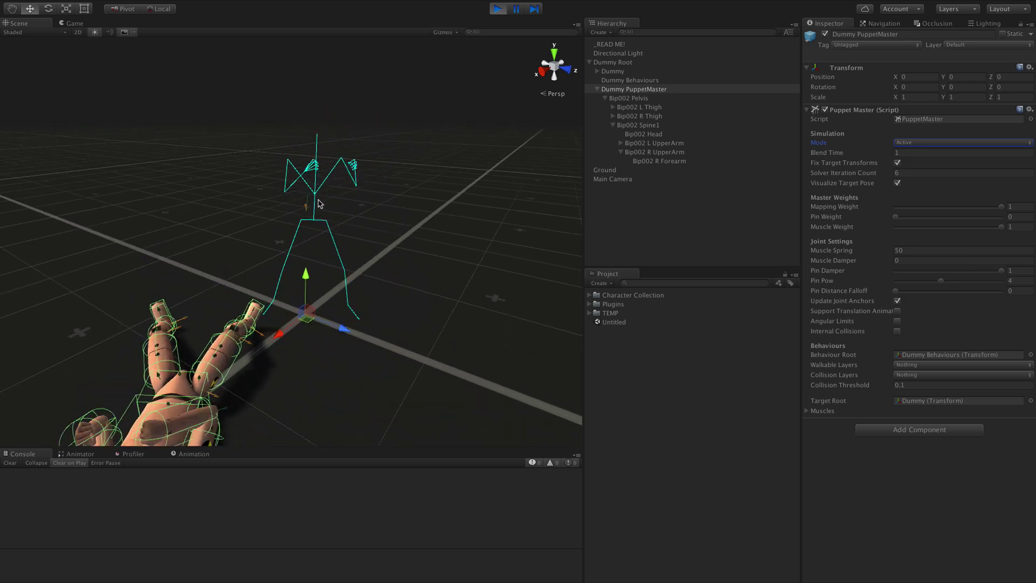
left_click(897, 183)
middle_click_drag(421, 231, 436, 217)
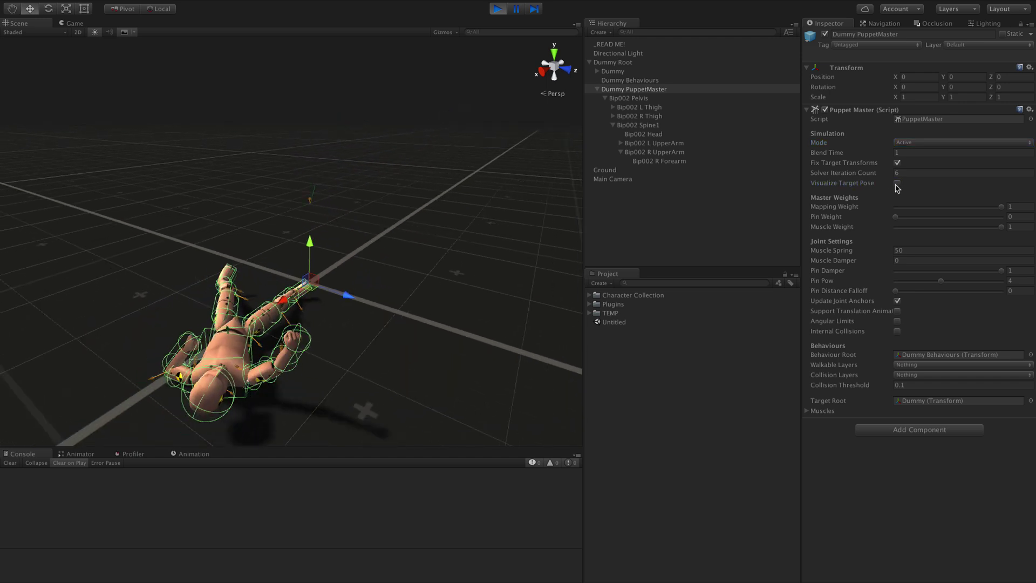
left_click(897, 184)
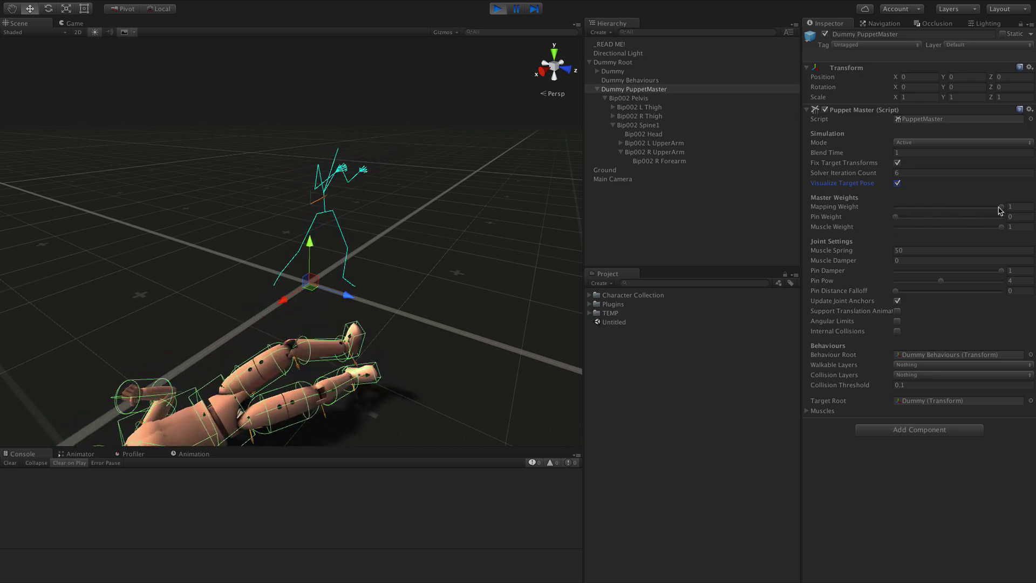
- Lower Mapping Weight from 1 to 0, then raise it back to 1
left_click_drag(1003, 211, 972, 210)
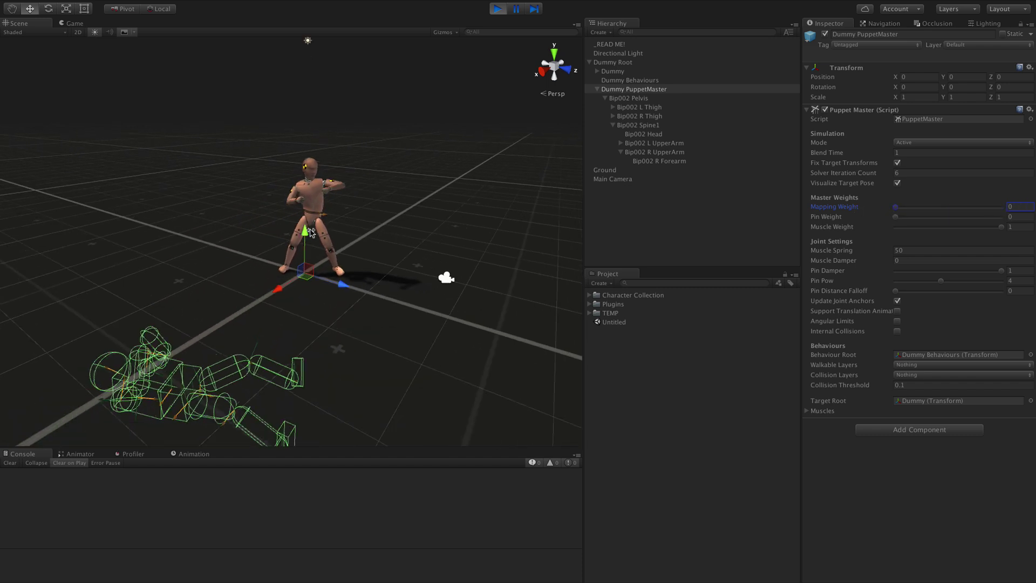
middle_click_drag(350, 248, 373, 206)
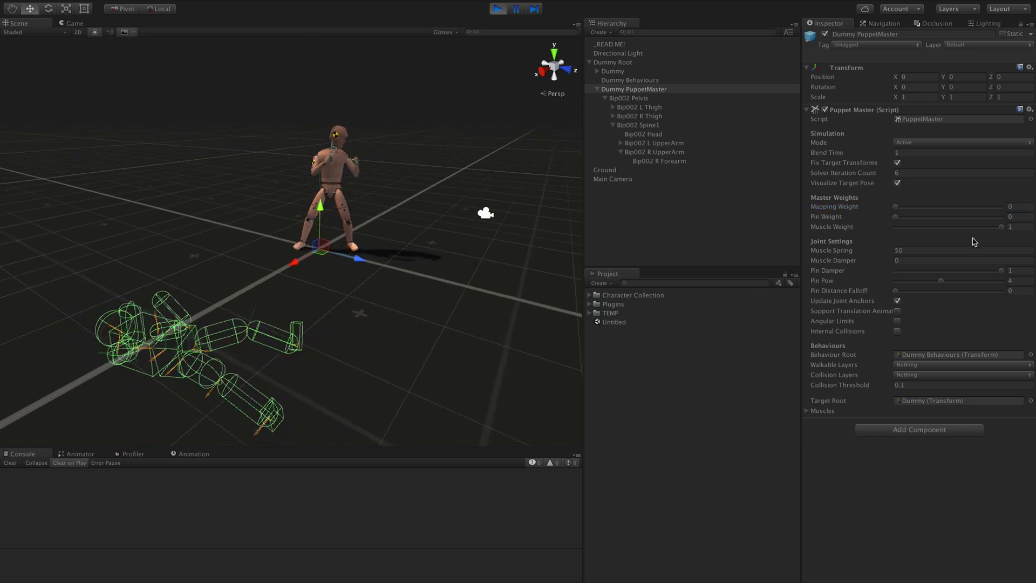
left_click_drag(896, 207, 1003, 207)
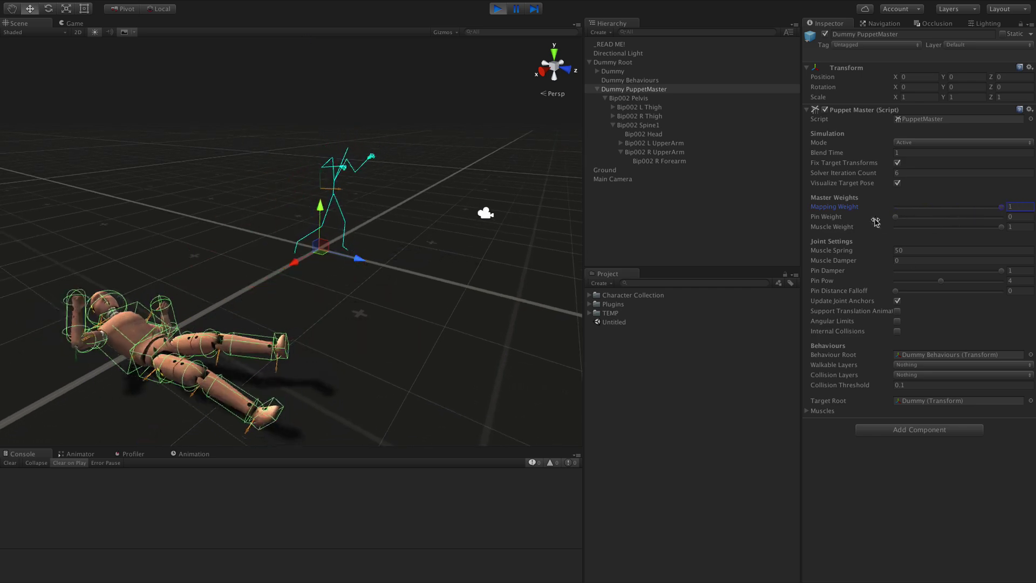
- Raise Pin Weight to pin the ragdoll, then vary it and leave it at 0
left_click_drag(897, 217, 970, 218)
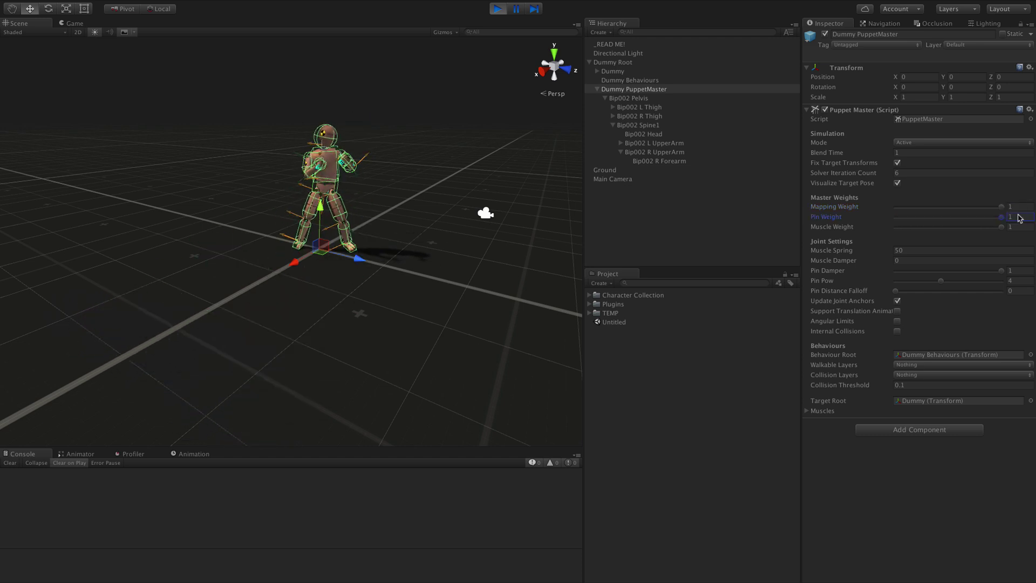
key("f")
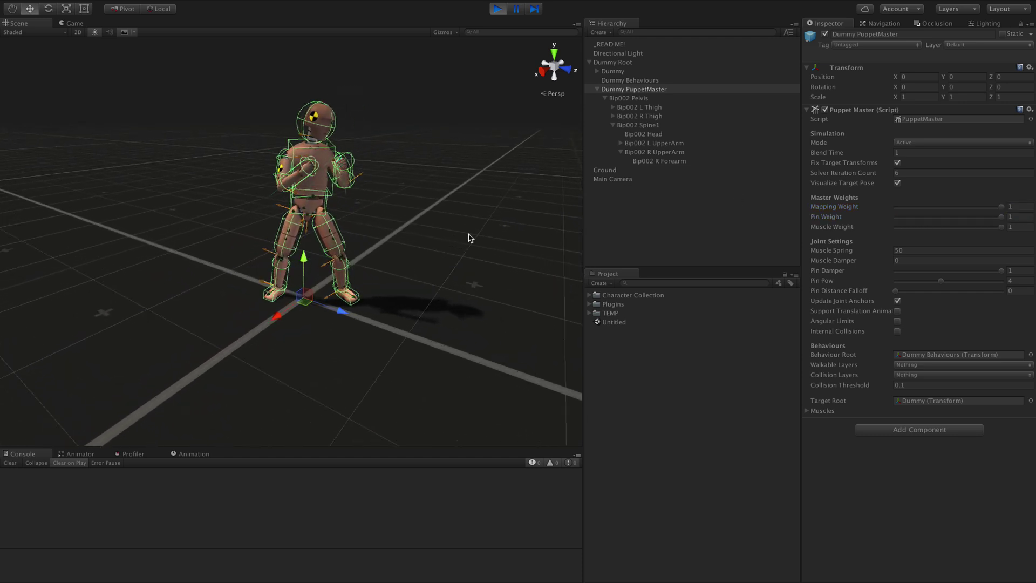
scroll(386, 248, "down", 3)
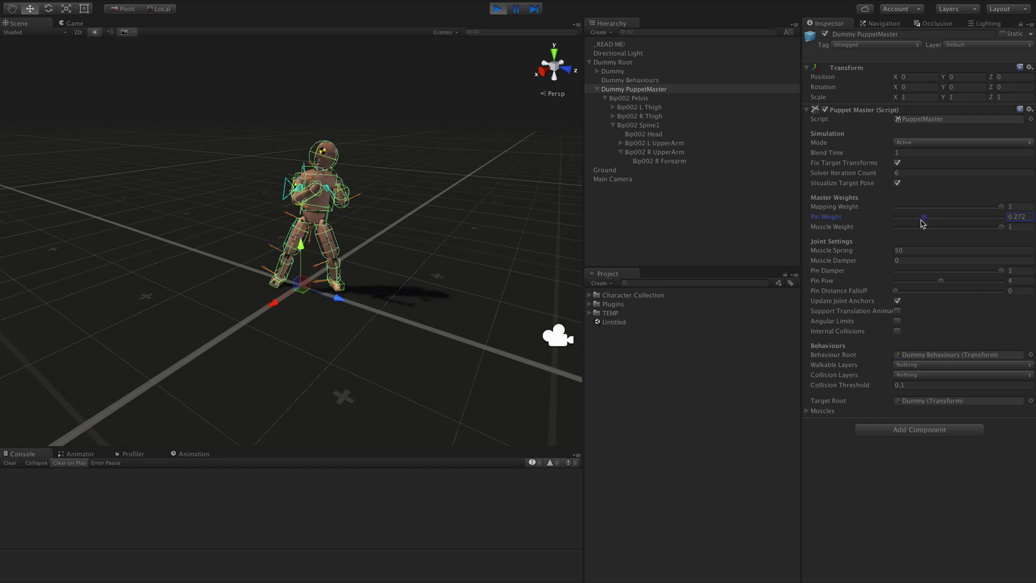
mouse_move(903, 224)
left_mouse_down()
mouse_move(885, 225)
mouse_move(1011, 225)
mouse_move(902, 227)
left_mouse_up()
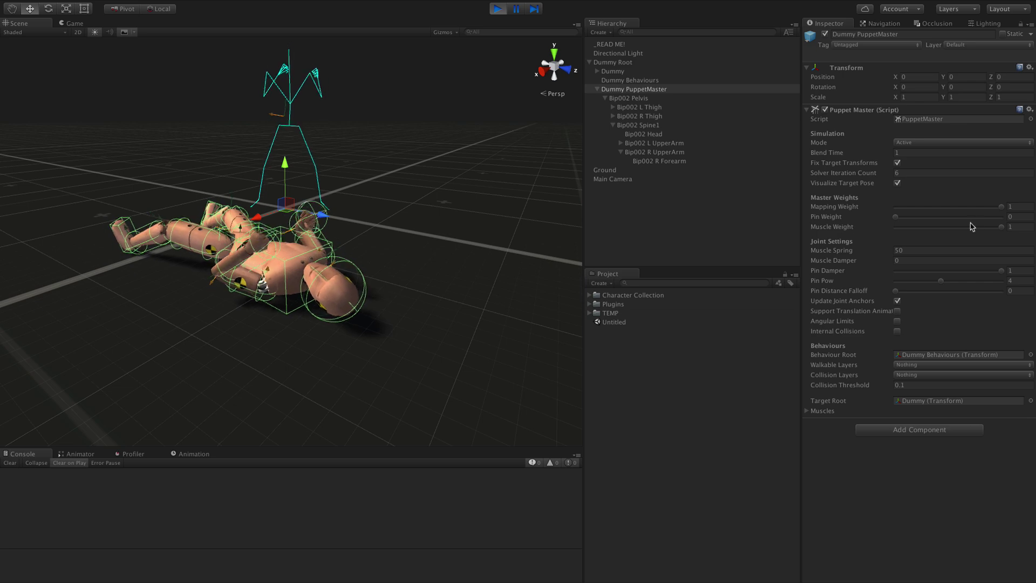
- Lower Muscle Weight to 0.119 and tick Internal Collisions and Angular Limits
left_click_drag(1001, 227, 909, 231)
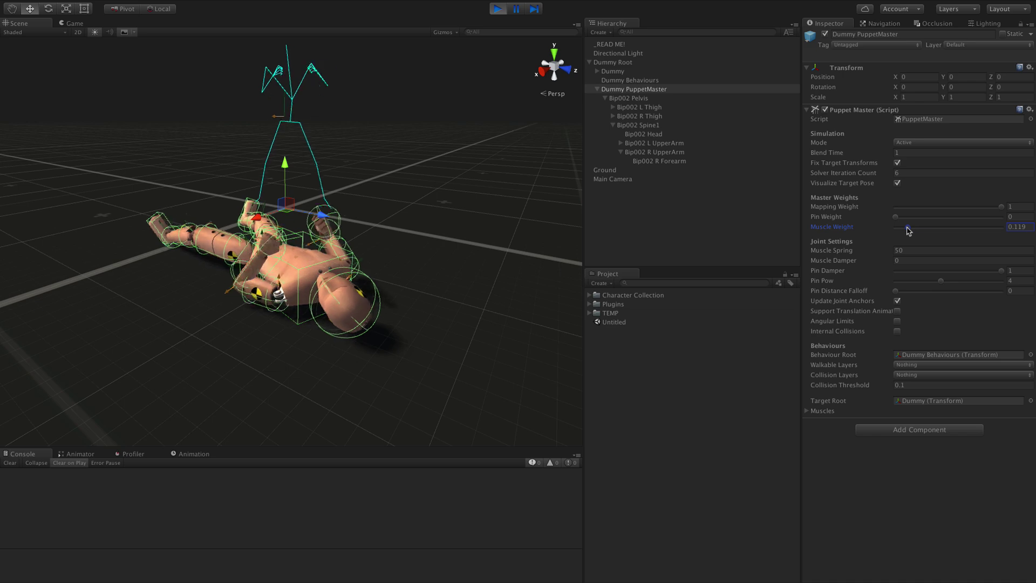
left_click(897, 331)
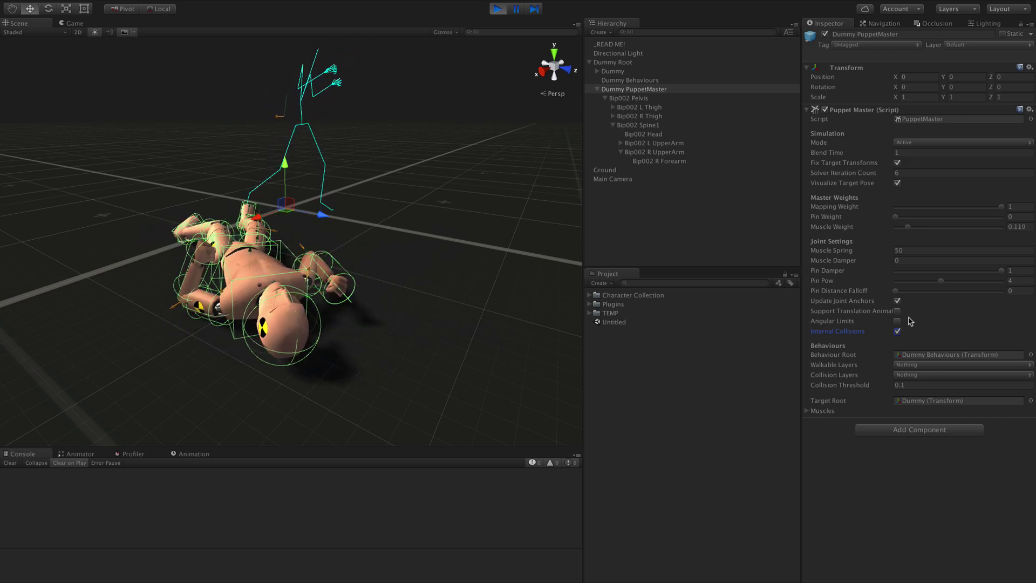
left_click(898, 321)
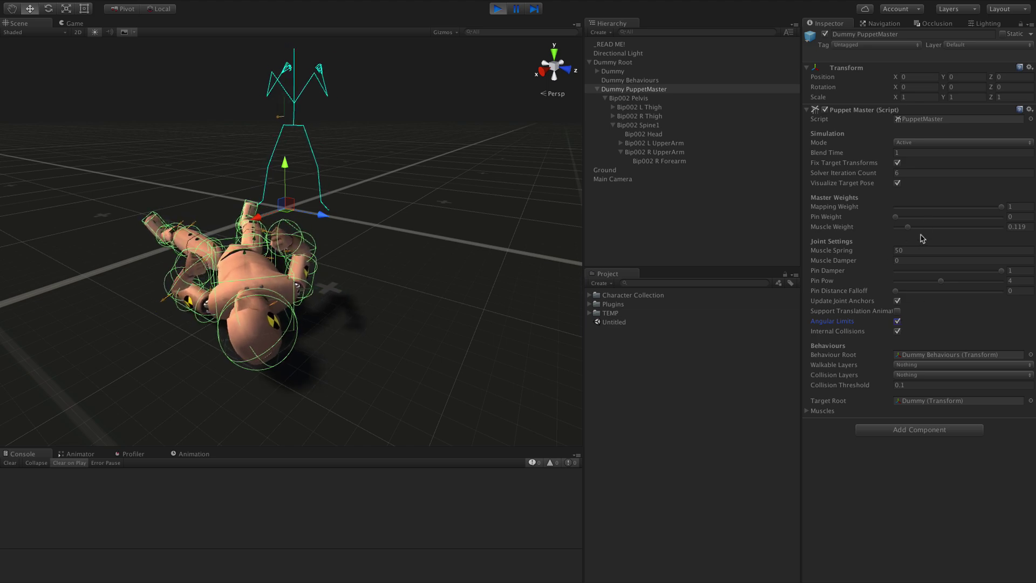
- Restore Muscle Weight to 1 and untick Angular Limits and Internal Collisions
left_click_drag(908, 227, 1001, 227)
left_click(898, 321)
left_click(898, 332)
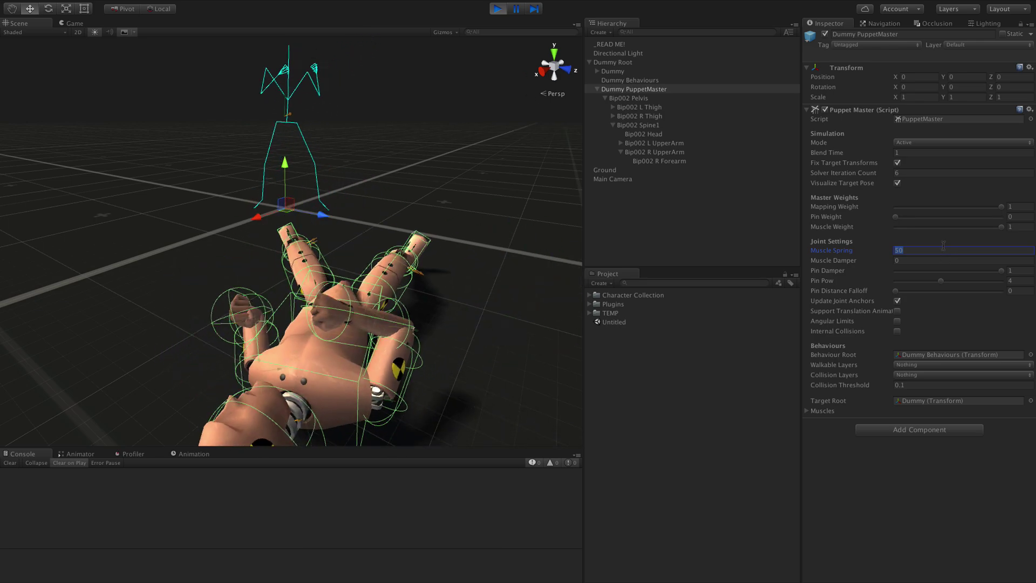
- Enter 500 for Muscle Spring, then nudge Muscle Weight down and back to 1
type("500")
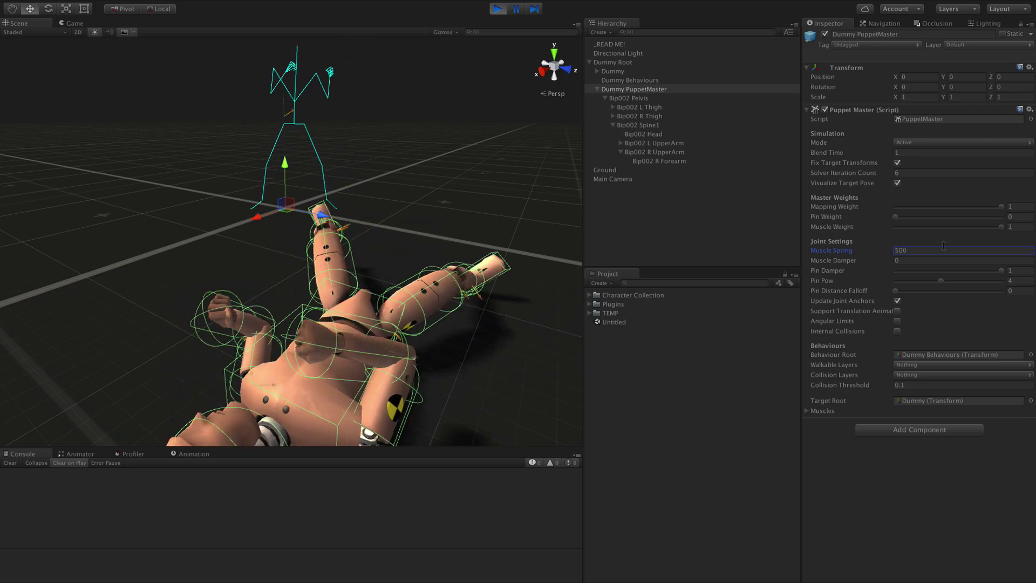
middle_click_drag(502, 180, 495, 161)
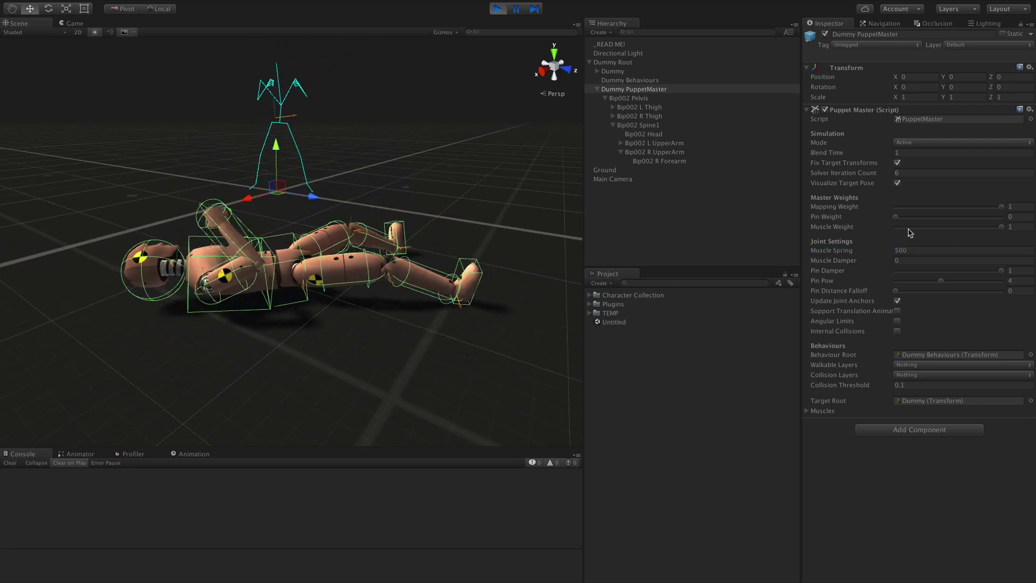
left_click_drag(1003, 229, 999, 228)
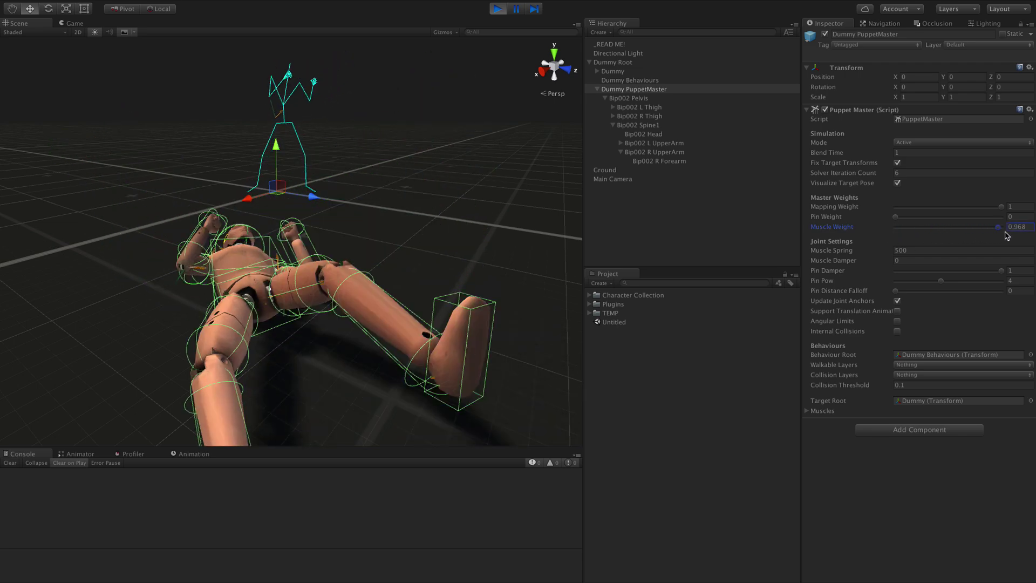
left_click_drag(895, 227, 1003, 227)
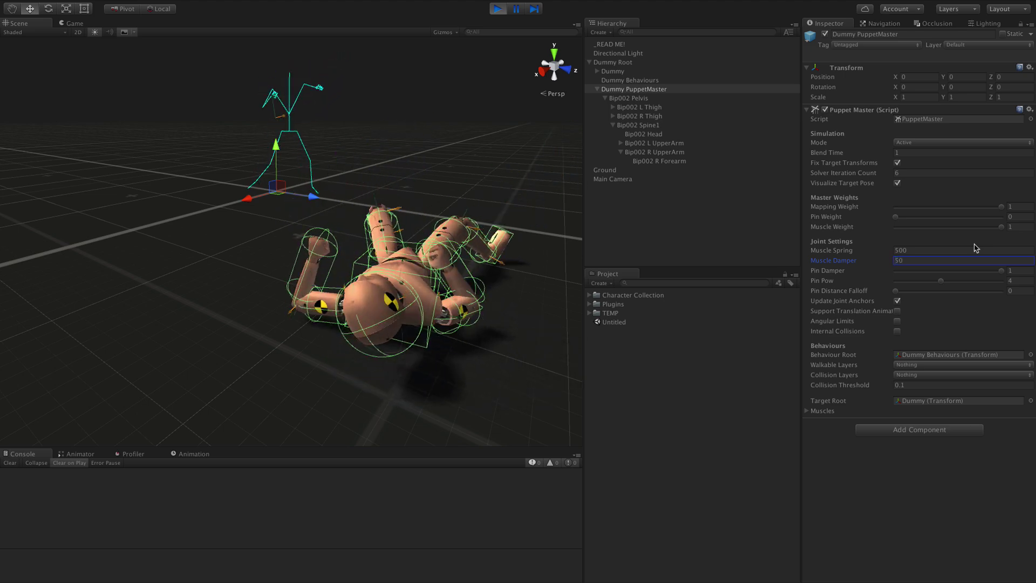
- Try a Muscle Damper value of 50, then select the damper field again to change it
type("50")
left_click(921, 250)
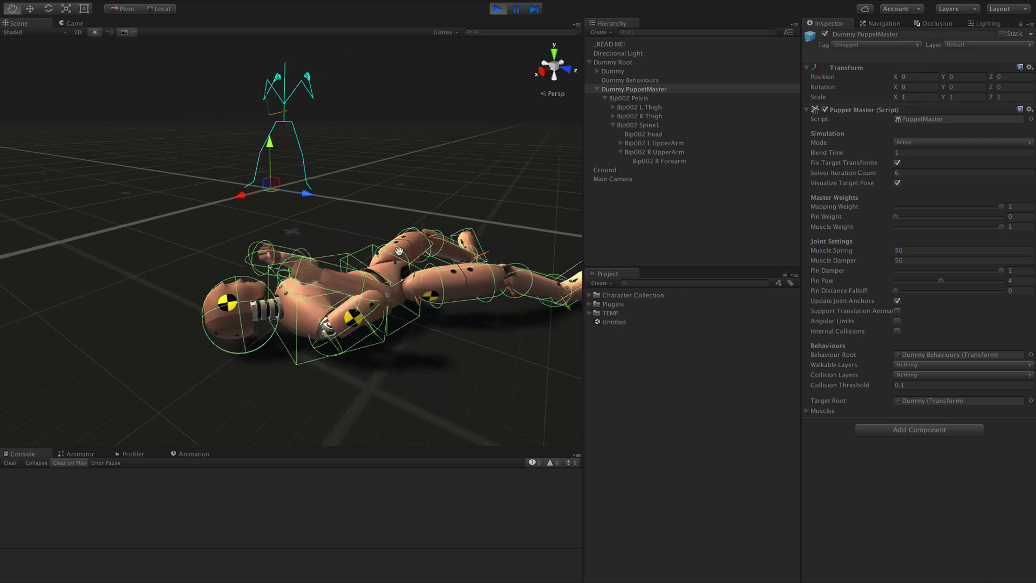
mouse_move(420, 262)
middle_mouse_down()
mouse_move(377, 252)
mouse_move(406, 253)
middle_mouse_up()
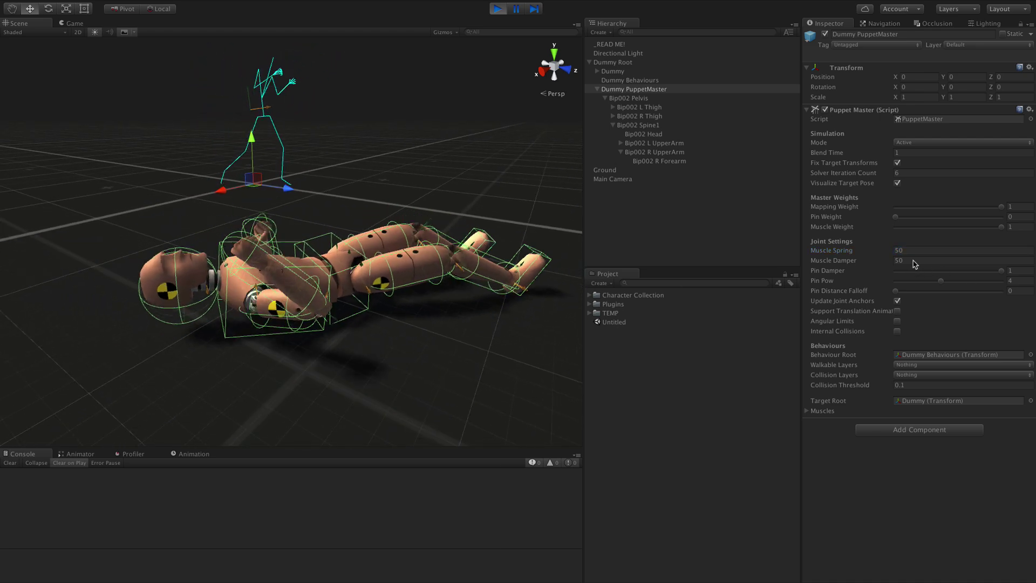
left_click(871, 259)
- Set Muscle Damper to 0, lower Pin Distance Falloff, and raise Pin Weight back to 1
type("0")
key("Tab")
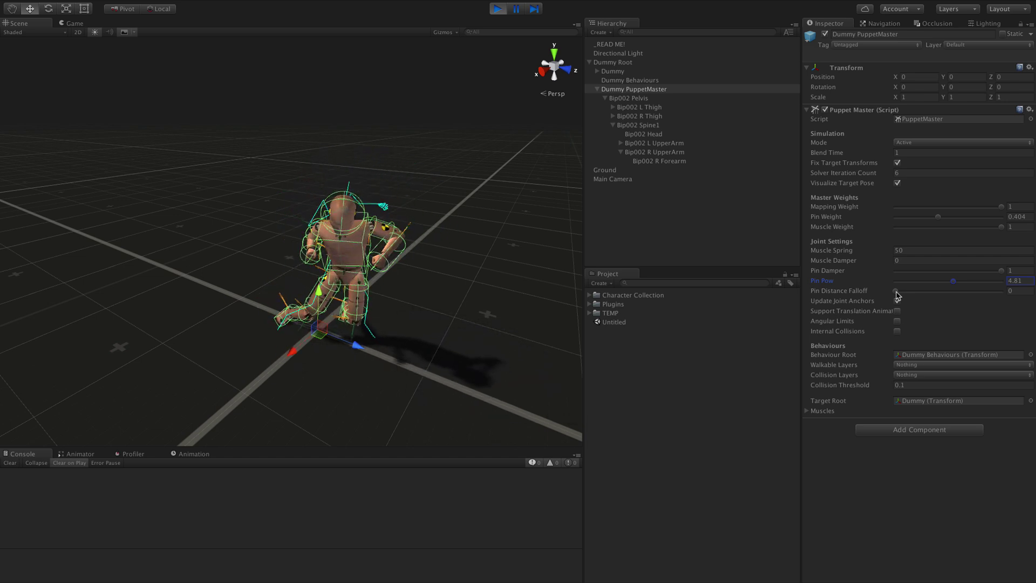
left_click_drag(957, 299, 916, 296)
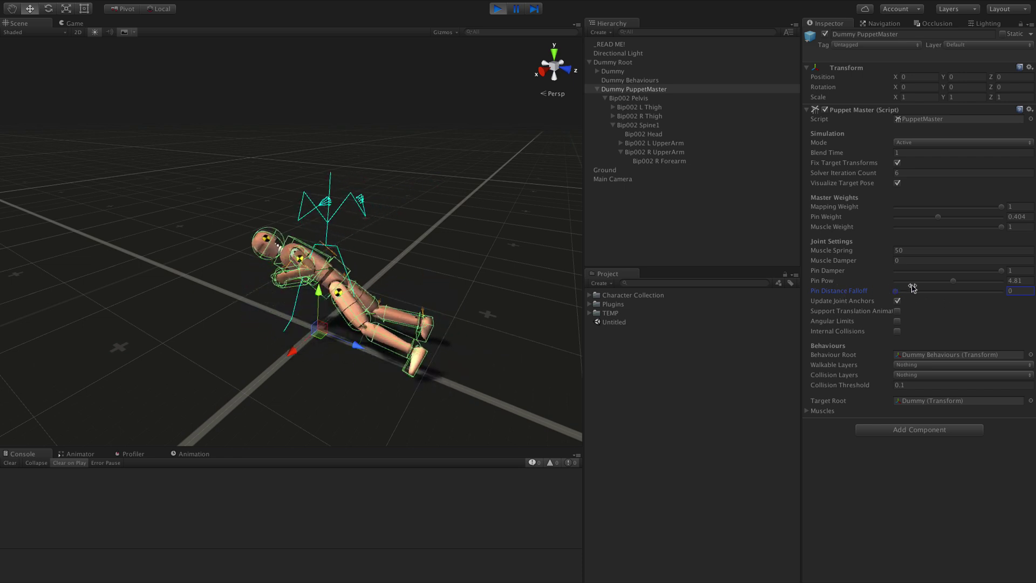
left_click_drag(938, 217, 1001, 216)
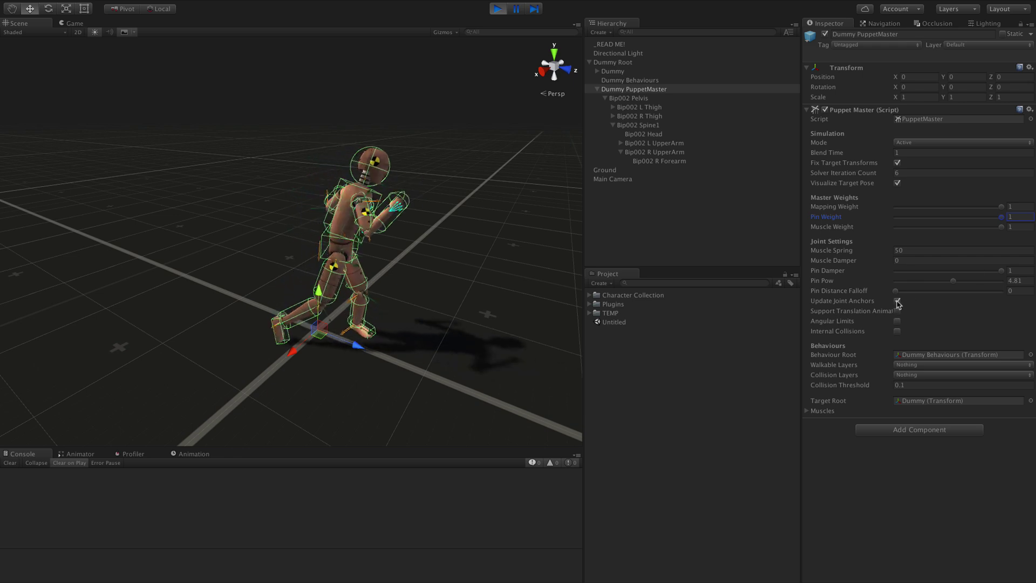
scroll(348, 231, "up", 2)
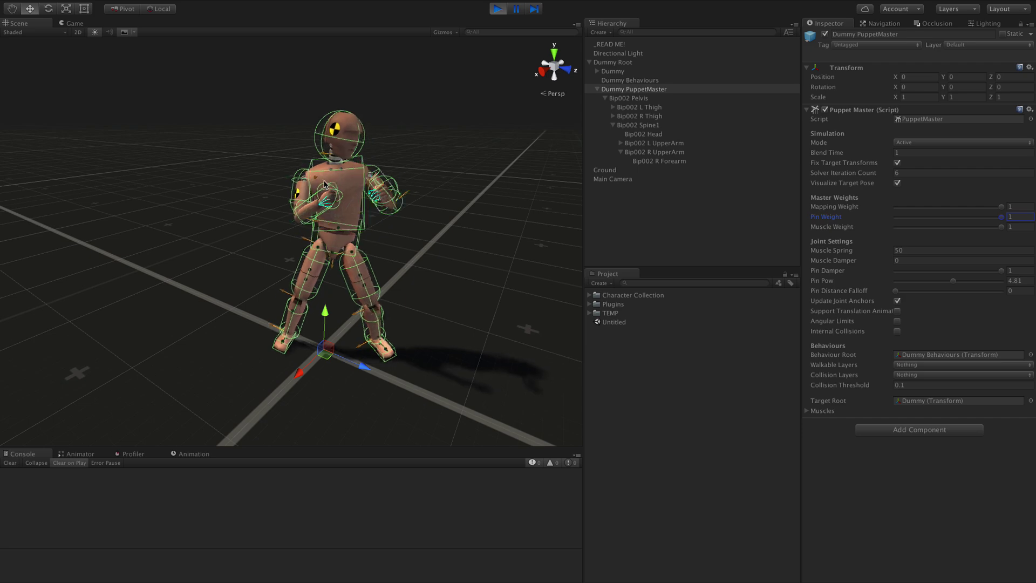
scroll(369, 212, "up", 3)
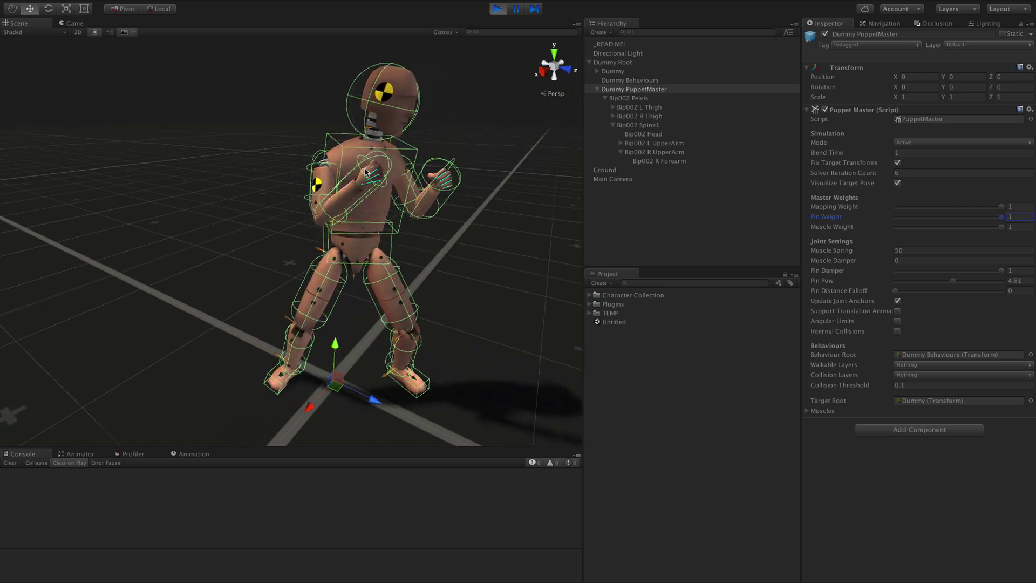
scroll(357, 183, "down", 2)
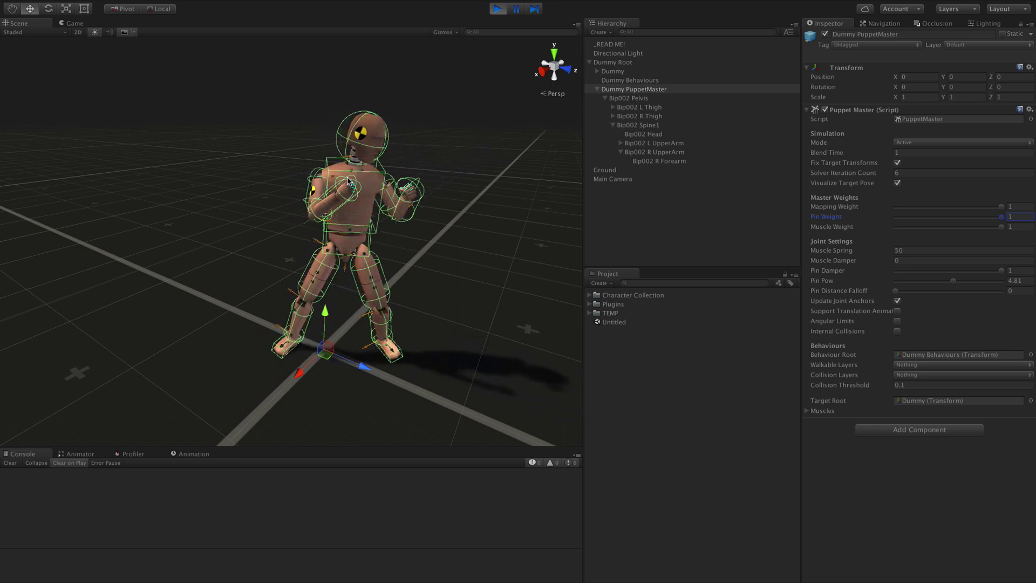
left_click(897, 301)
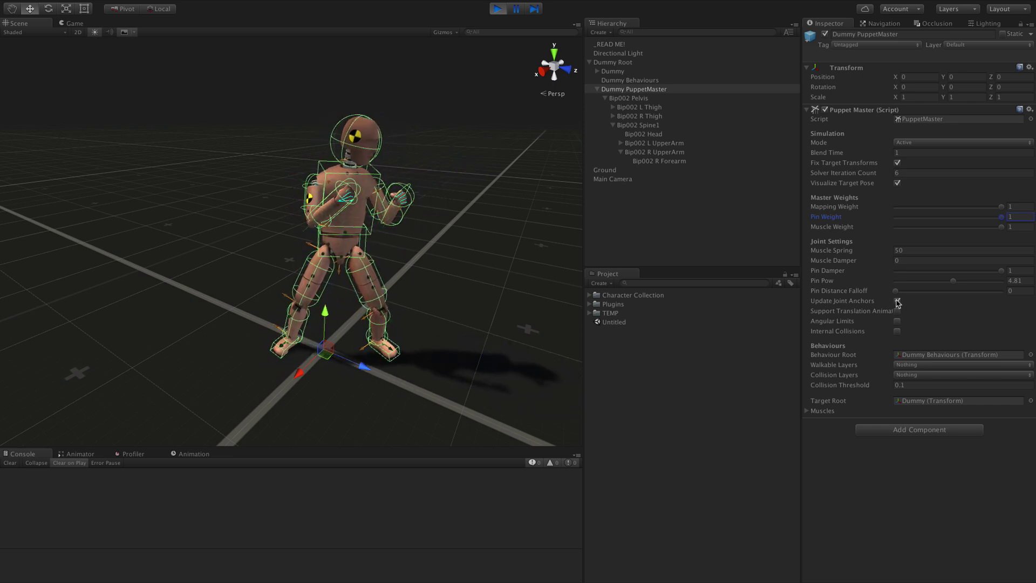
left_click(897, 301)
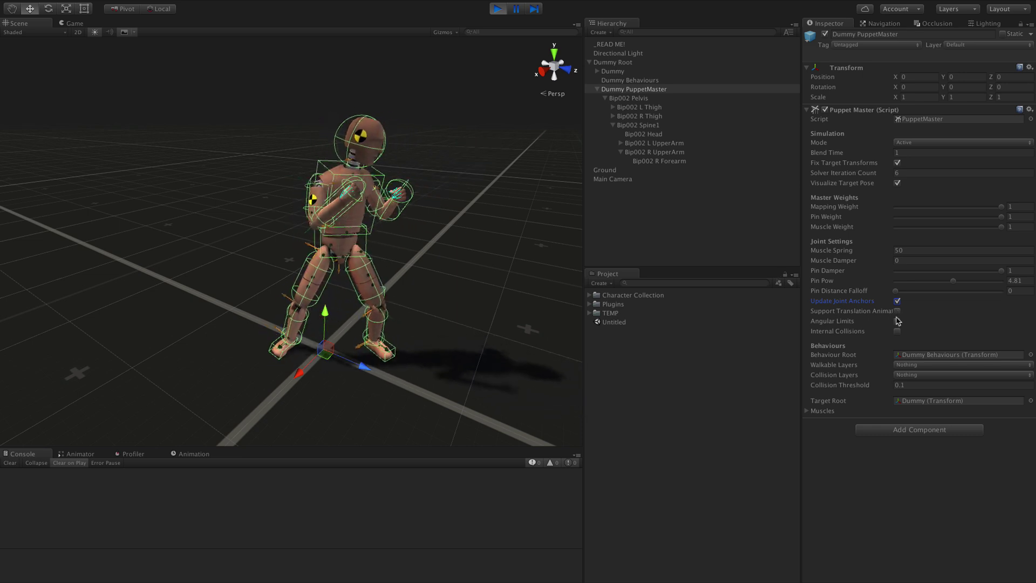
- Tick the Angular Limits and Internal Collisions checkboxes in the PuppetMaster Inspector
left_click(898, 321)
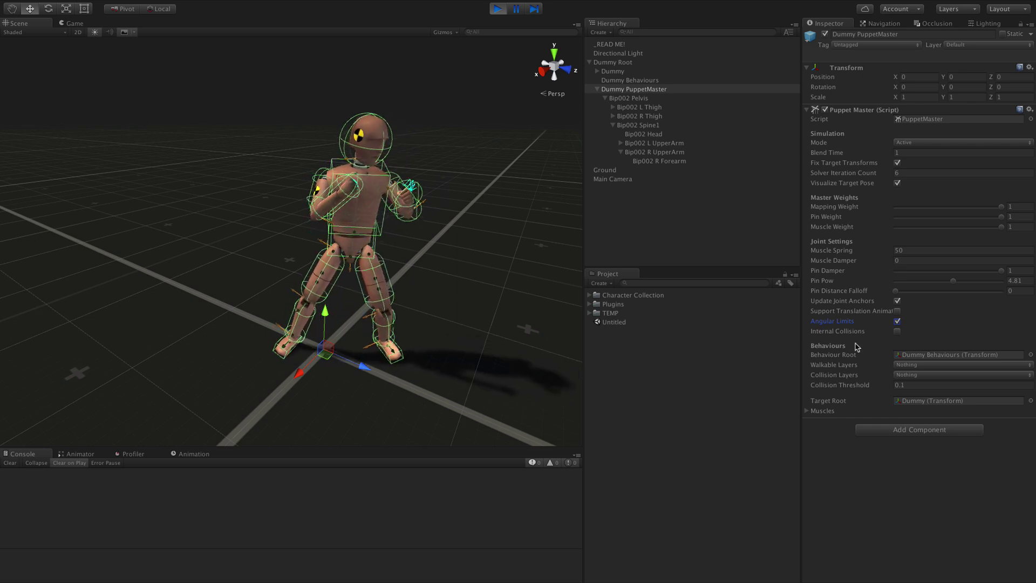
left_click(897, 332)
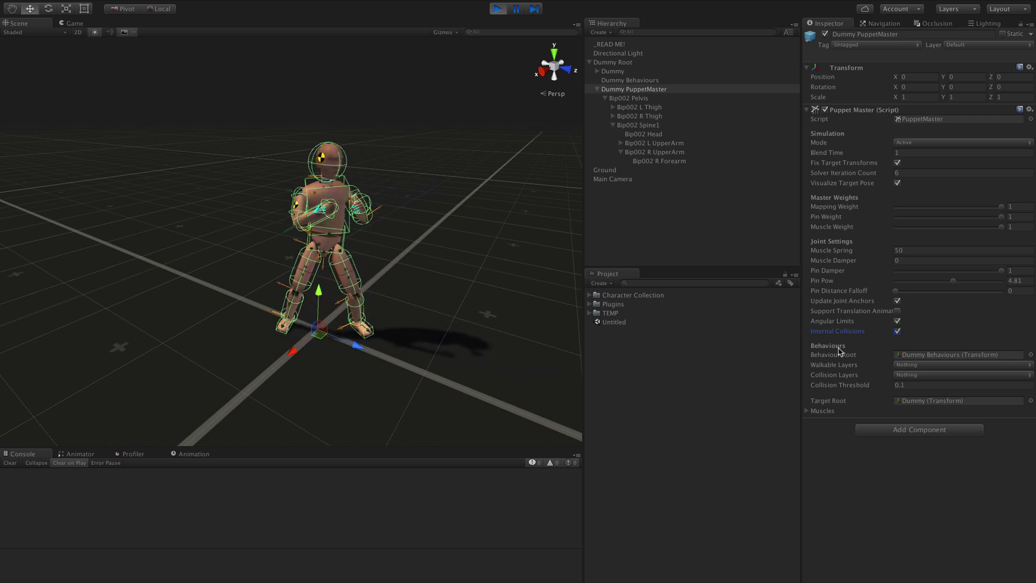
- Locate the Dummy Behaviours Behaviour Root, then select Dummy PuppetMaster to view its Puppet Master settings
left_click(921, 356)
left_click(624, 81)
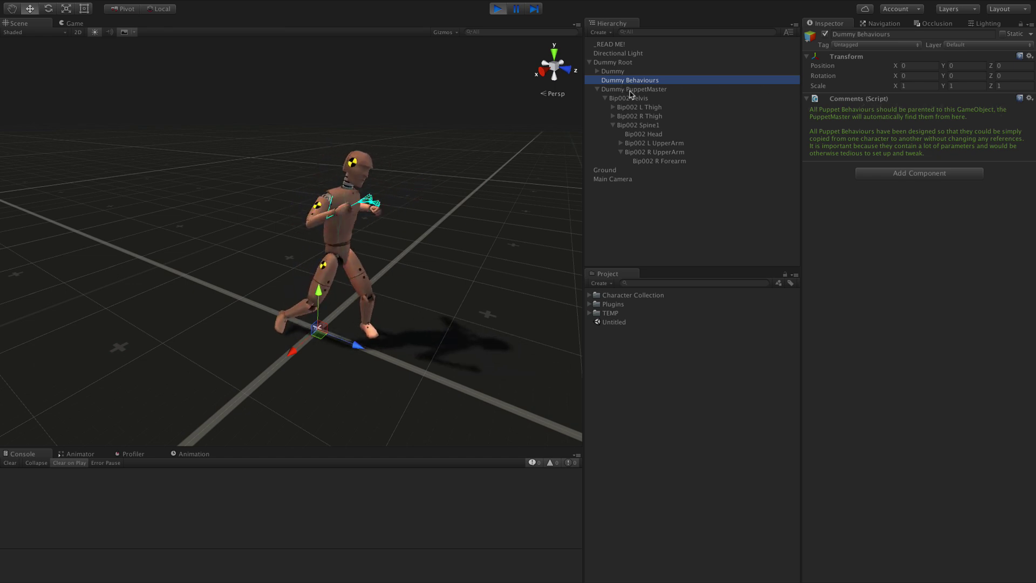
left_click(630, 91)
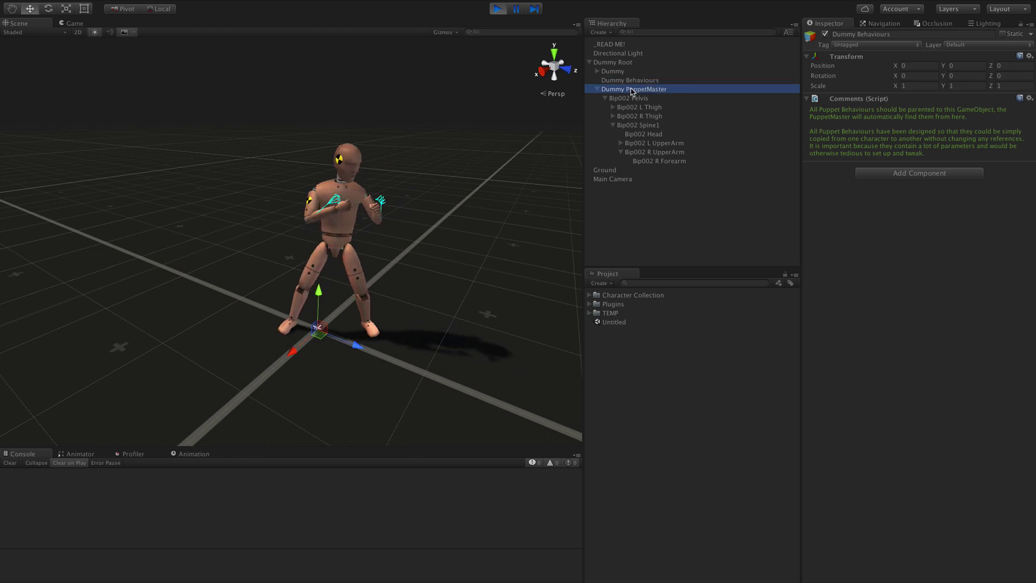
- Stop the ragdoll demo and open the Puppet Extended scene found by searching 'puppet ext'
left_click(498, 9)
left_click(656, 280)
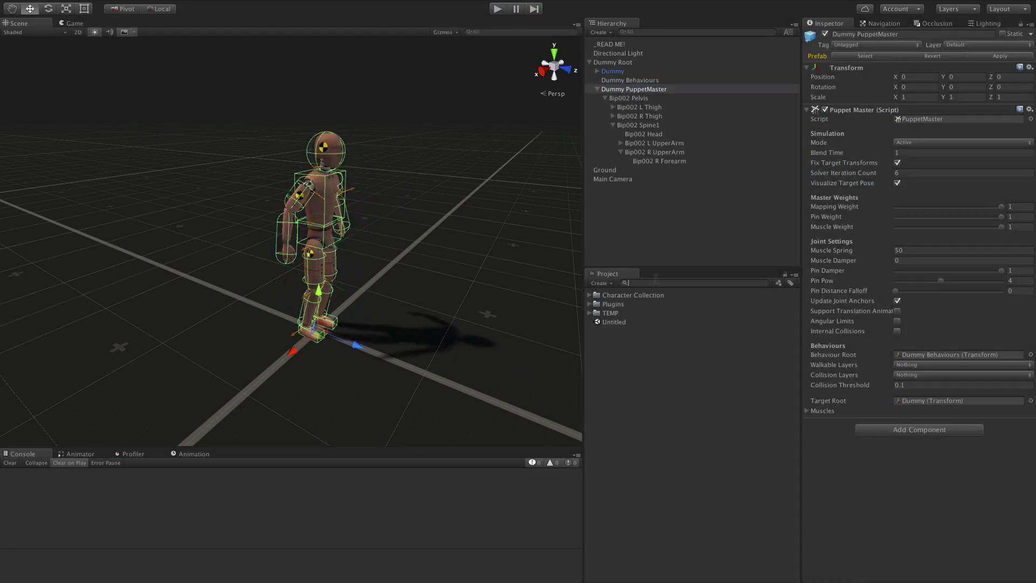
type("p")
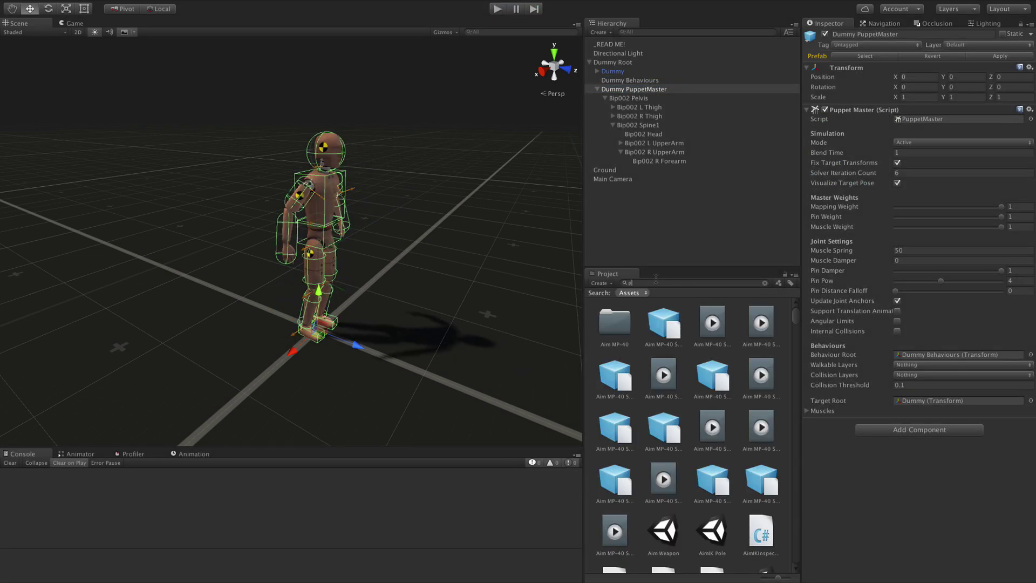
type("uppet ext")
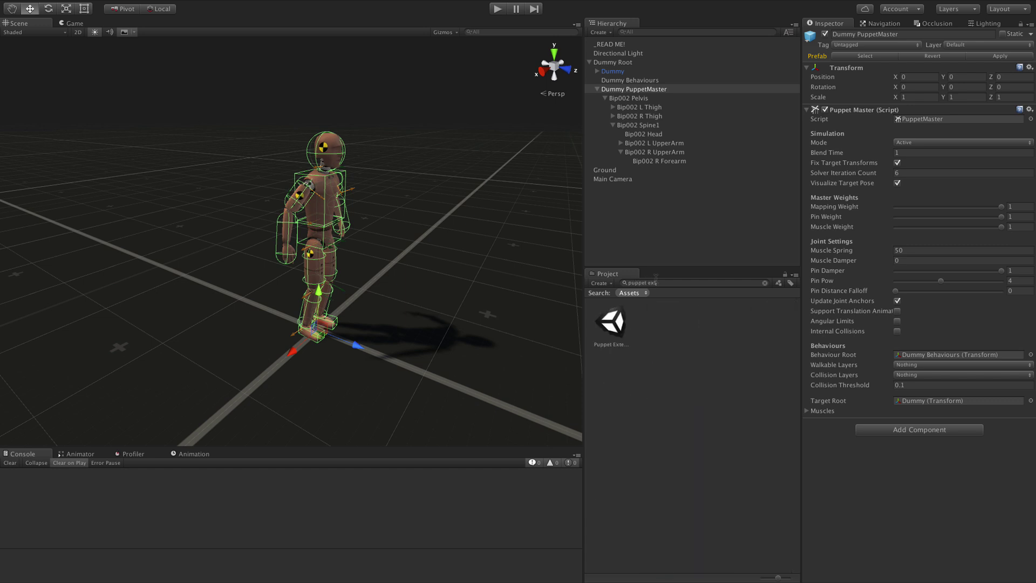
left_click(615, 322)
double_click(615, 322)
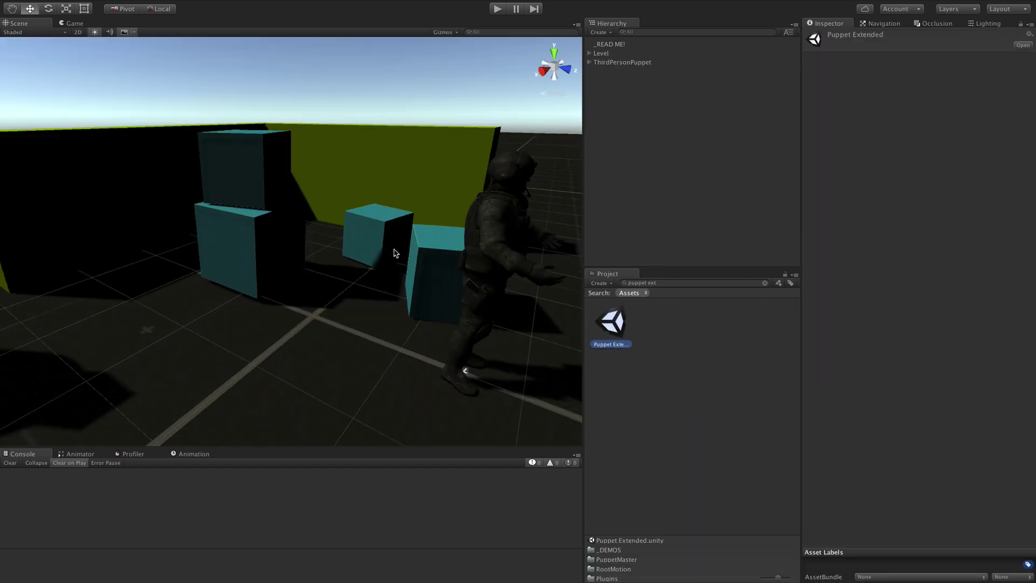
- Expand ThirdPersonPuppet, revealing the Fall and Puppet behaviours and the Character Controller settings
left_click_drag(366, 236, 485, 227, "alt")
left_click(590, 62)
left_click(618, 89)
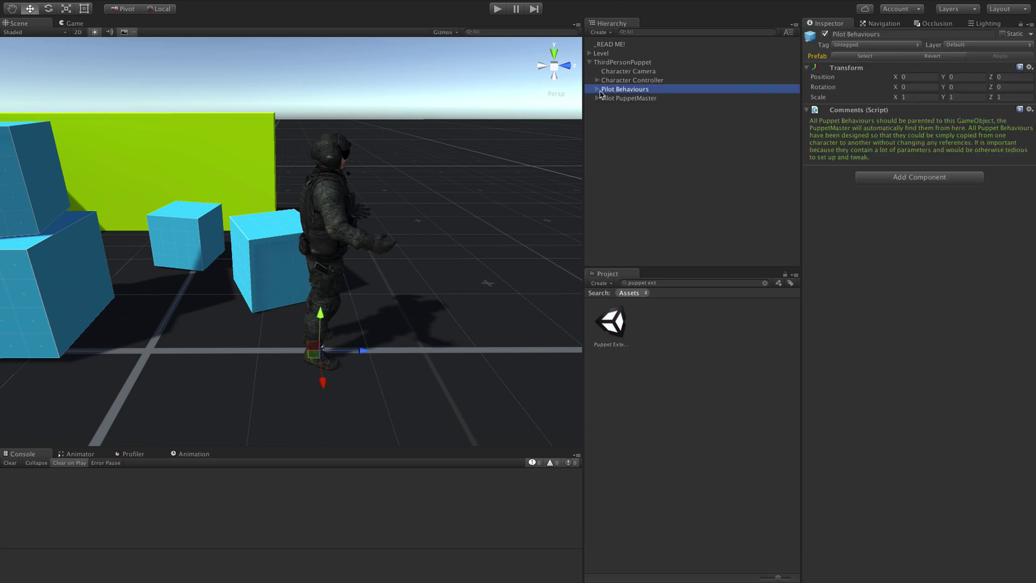
left_click(598, 89)
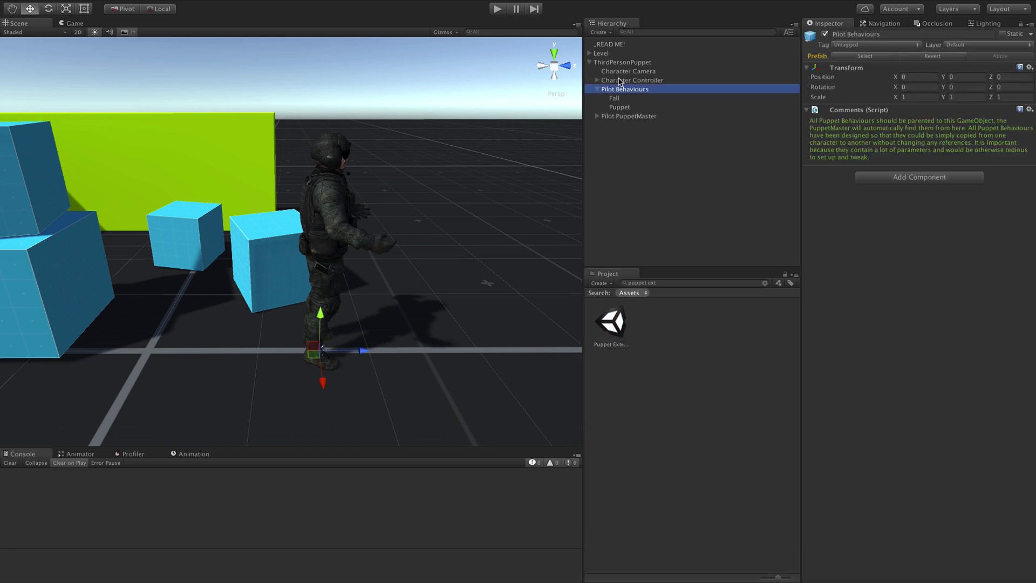
left_click(599, 81)
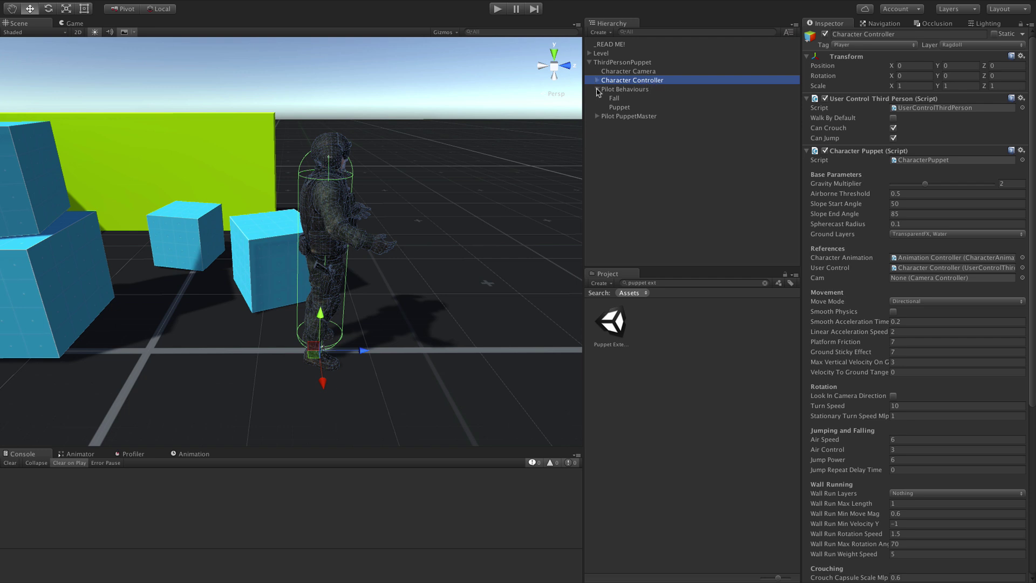
left_click(618, 90)
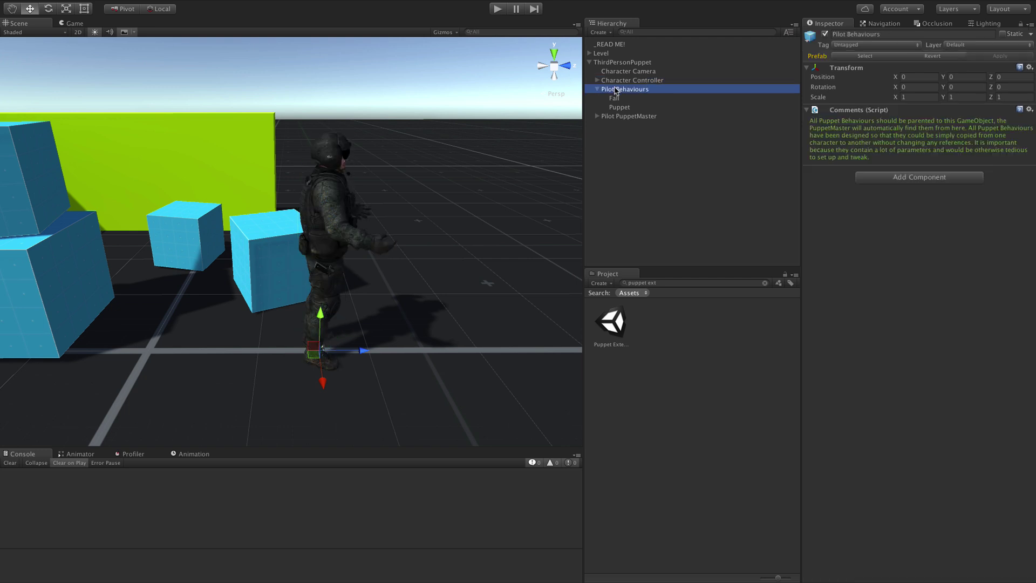
- Inspect Pilot PuppetMaster and the Puppet behaviour's settings, then start the scene playing
left_click(622, 117)
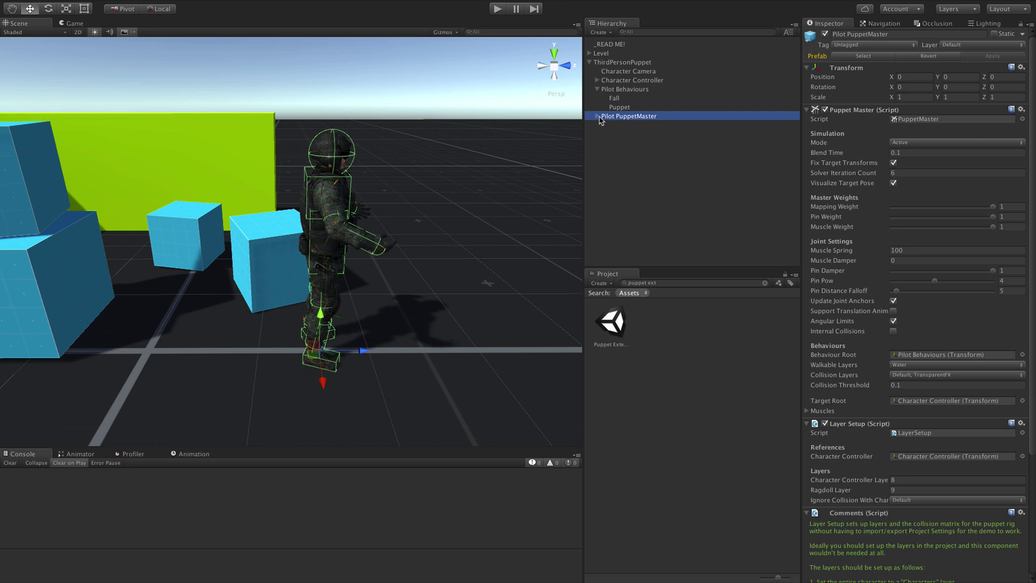
left_click(597, 117)
left_click(621, 90)
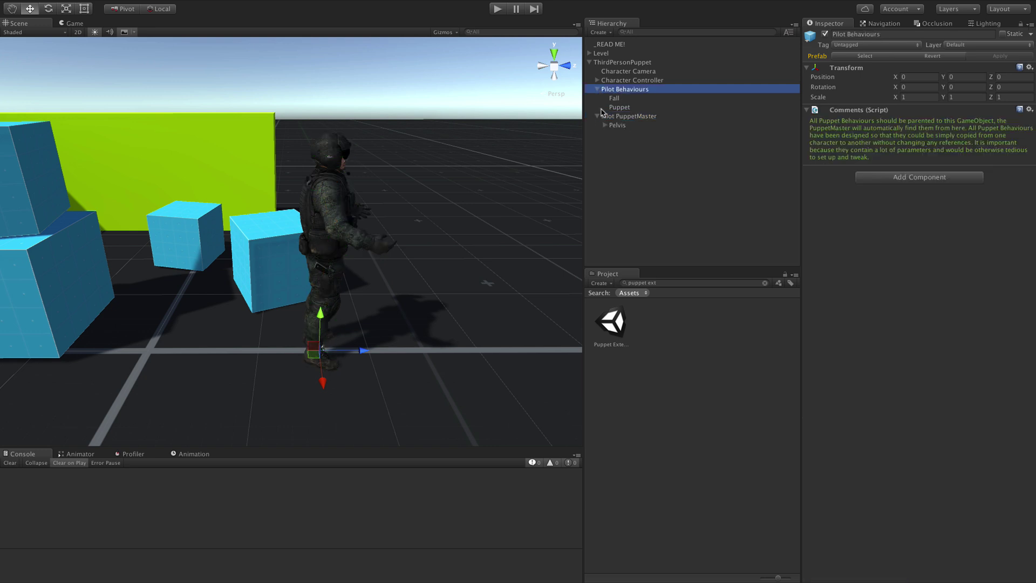
left_click(597, 116)
left_click(619, 107)
left_click(494, 9)
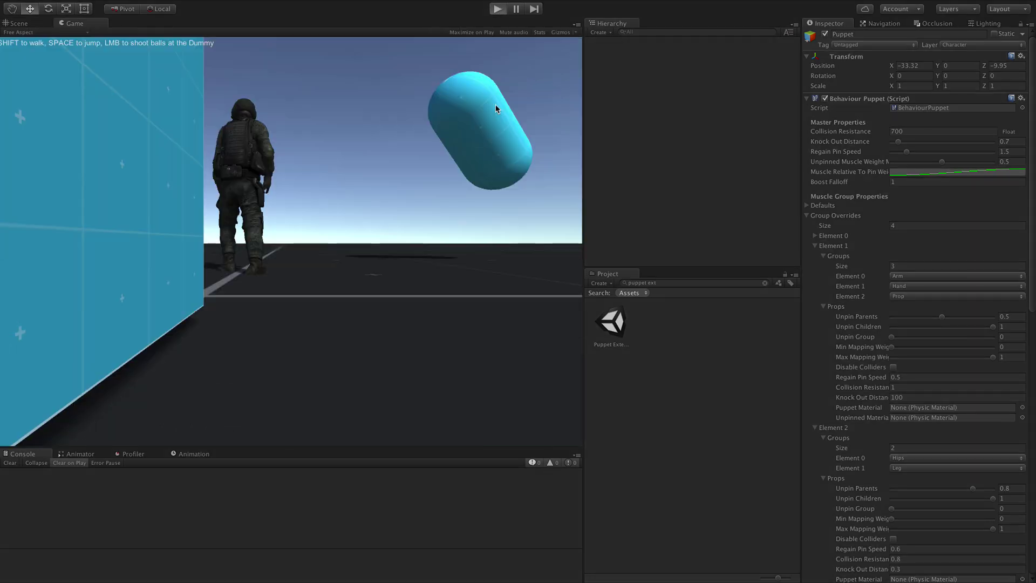
- Run the pilot character with W to watch it fall and recover, then stop Play
key("w")
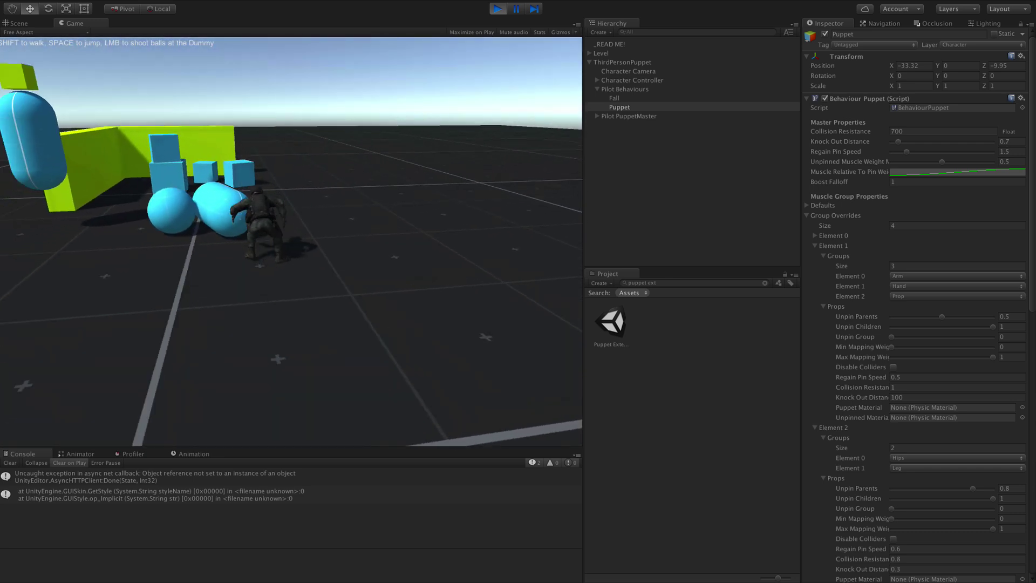
key("w")
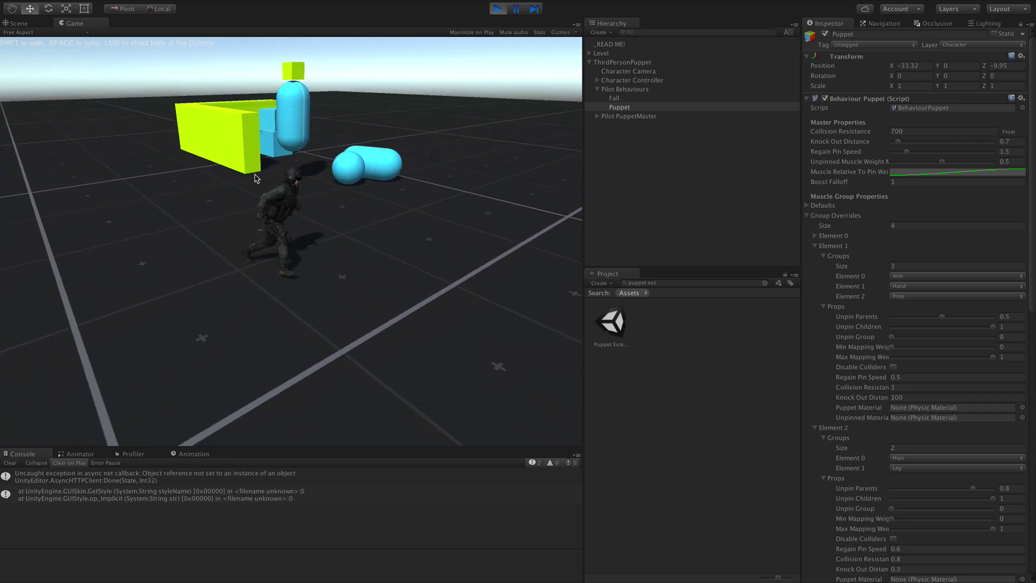
left_click(498, 9)
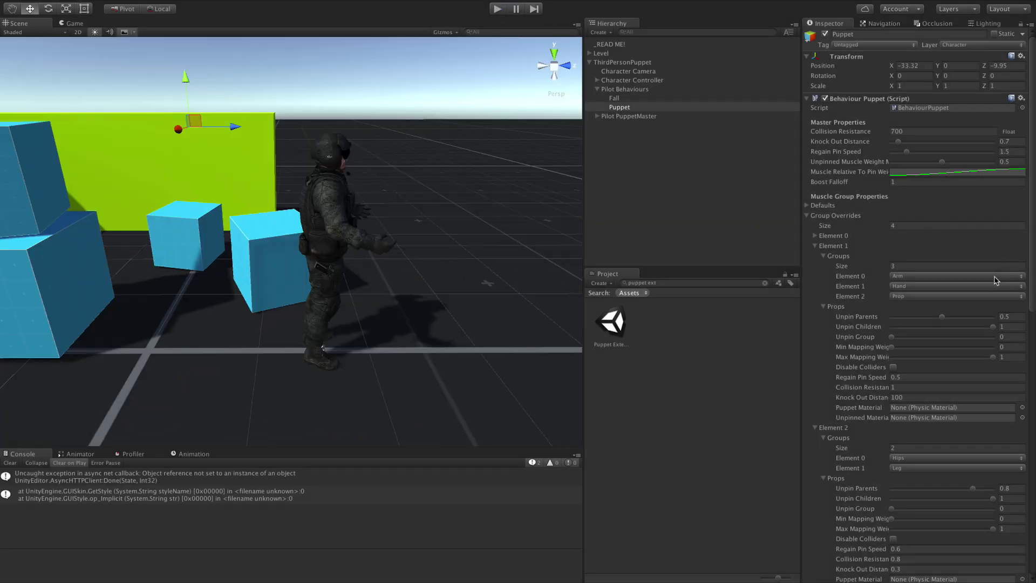
- Review the Puppet behaviour's balance settings, comparing with Fall and toggling Group Overrides
left_click(808, 216)
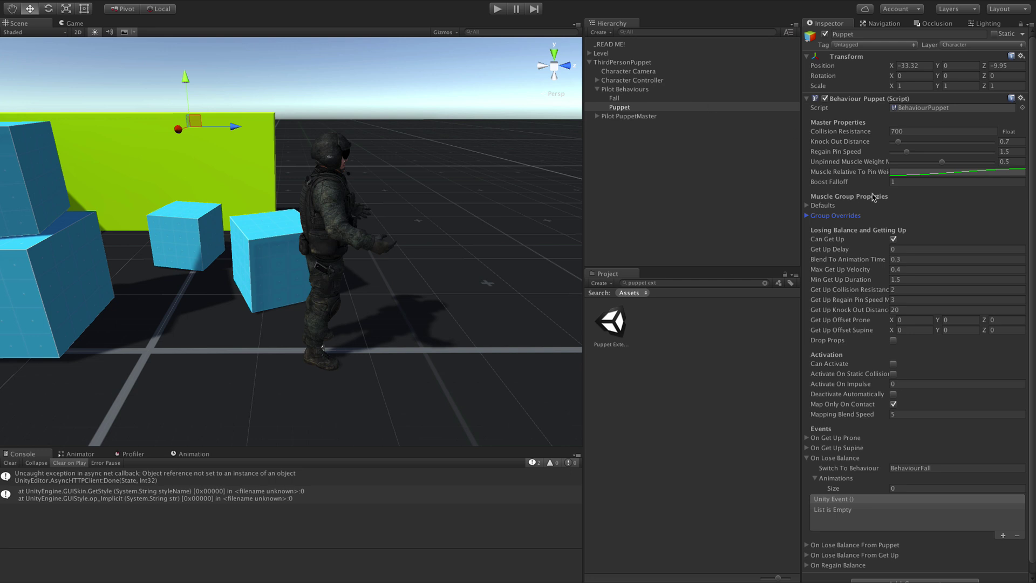
left_click(621, 98)
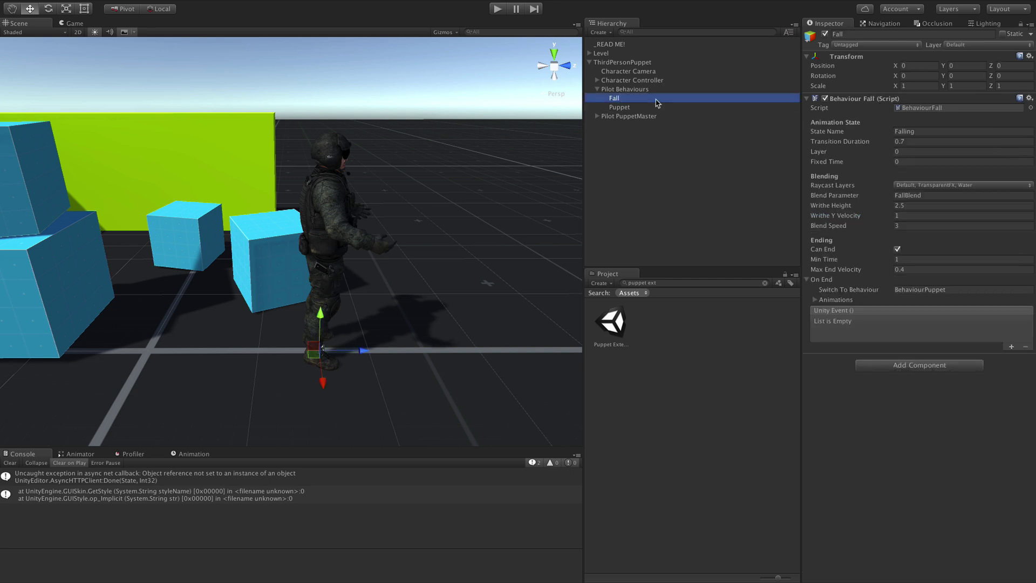
left_click(636, 107)
scroll(915, 308, "down", 1)
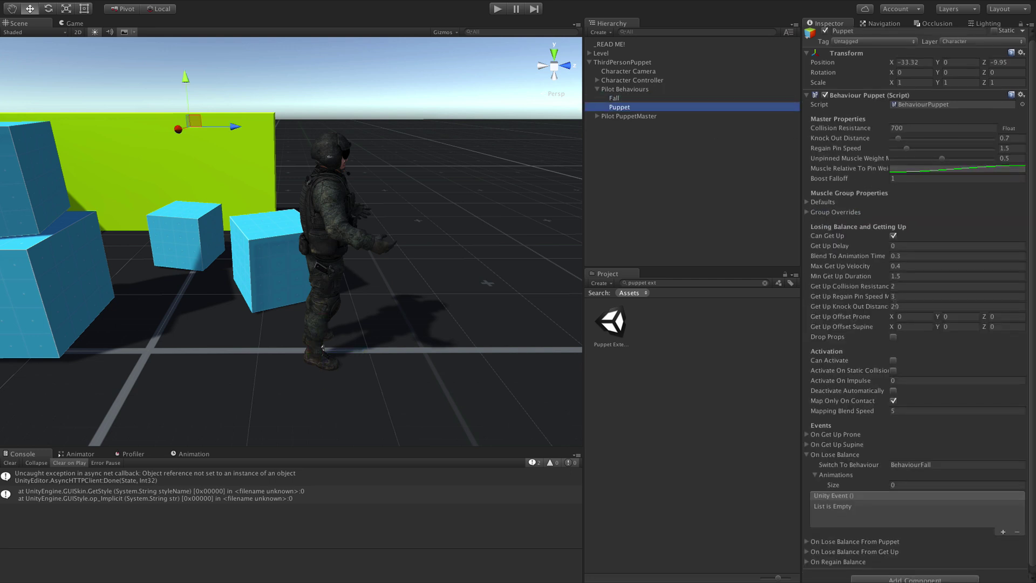
scroll(821, 246, "down", 1)
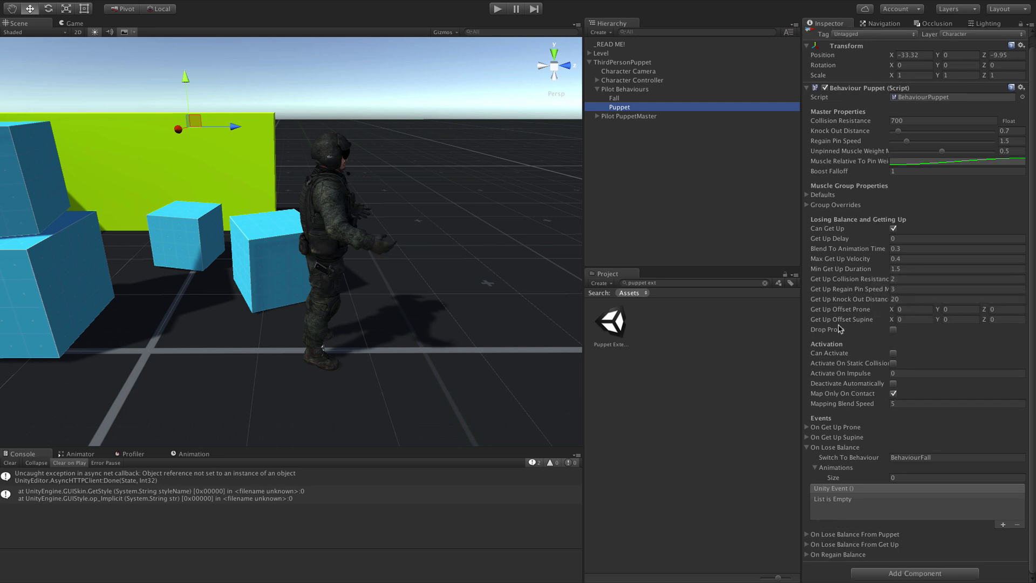
left_click(807, 206)
left_click(807, 206)
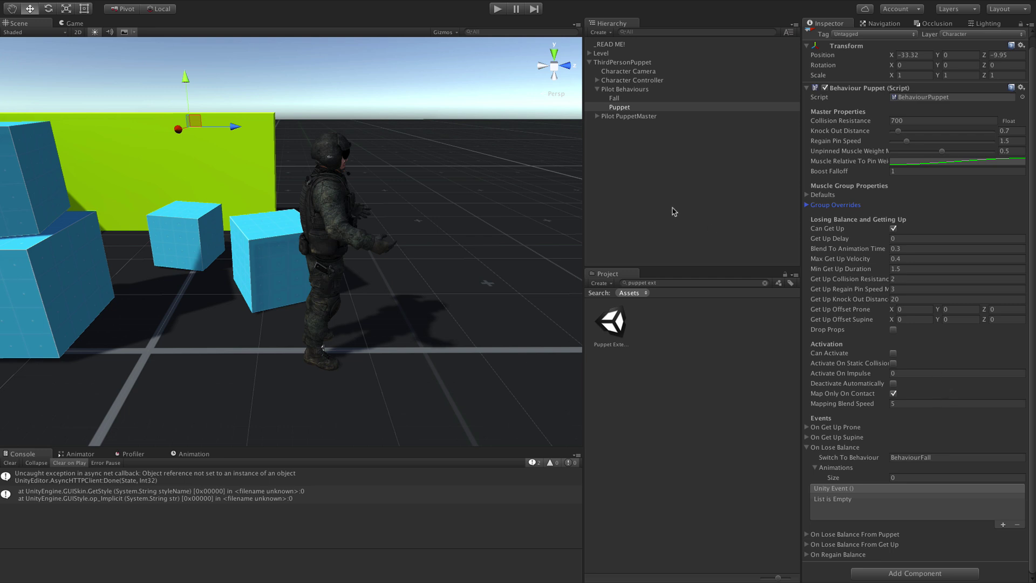
- Copy the Fall and Puppet behaviours, paste them at the Hierarchy root, then delete the copies
left_click(618, 100, "ctrl")
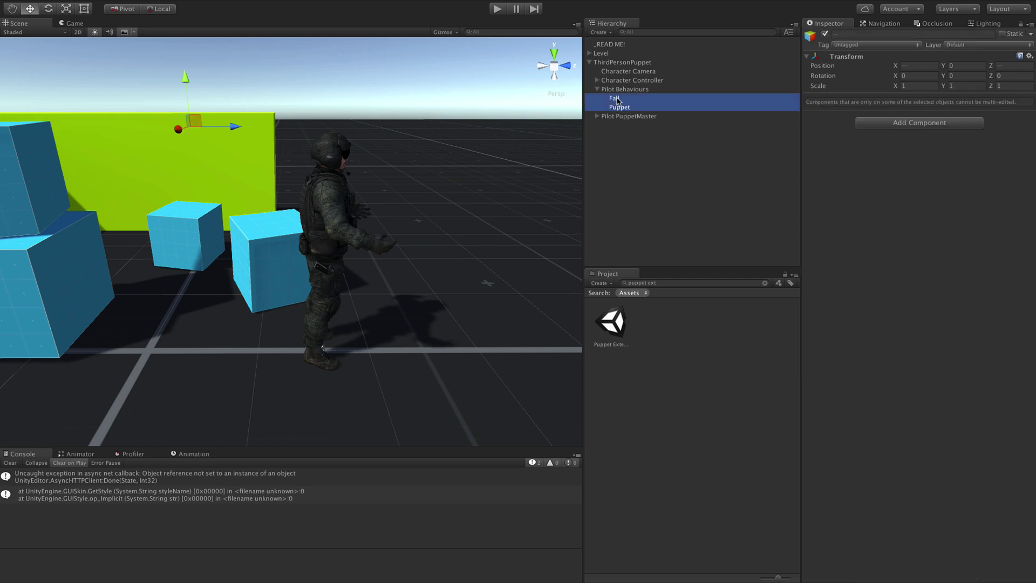
right_click(618, 100)
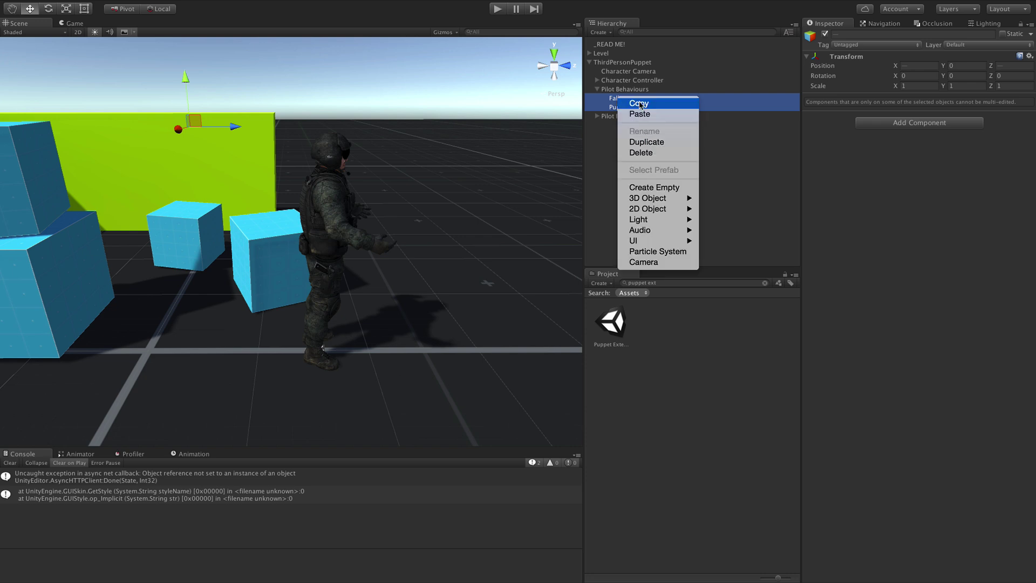
left_click(626, 103)
left_click(637, 147)
right_click(664, 194)
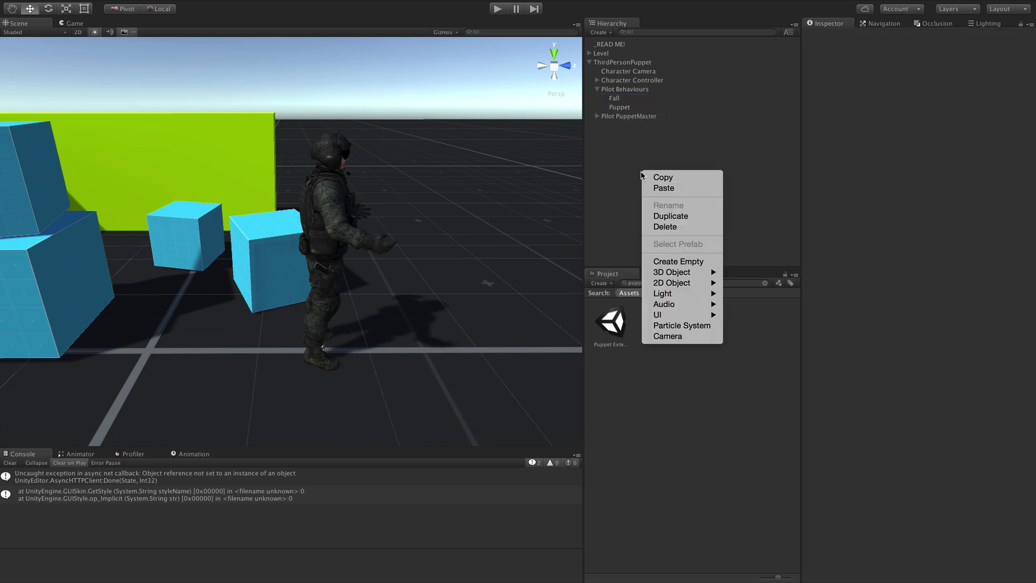
left_click(668, 189)
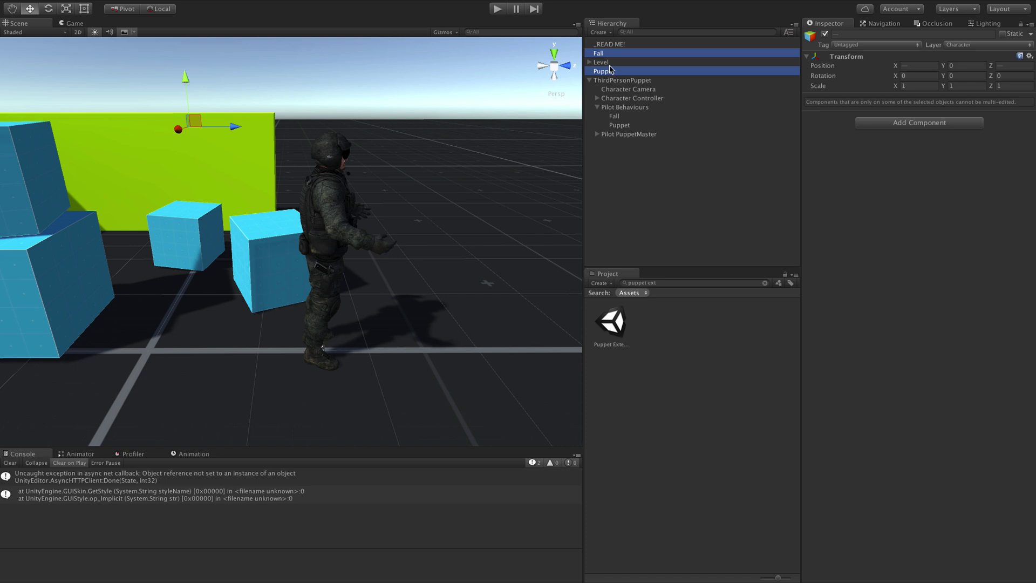
right_click(609, 70)
left_click(632, 126)
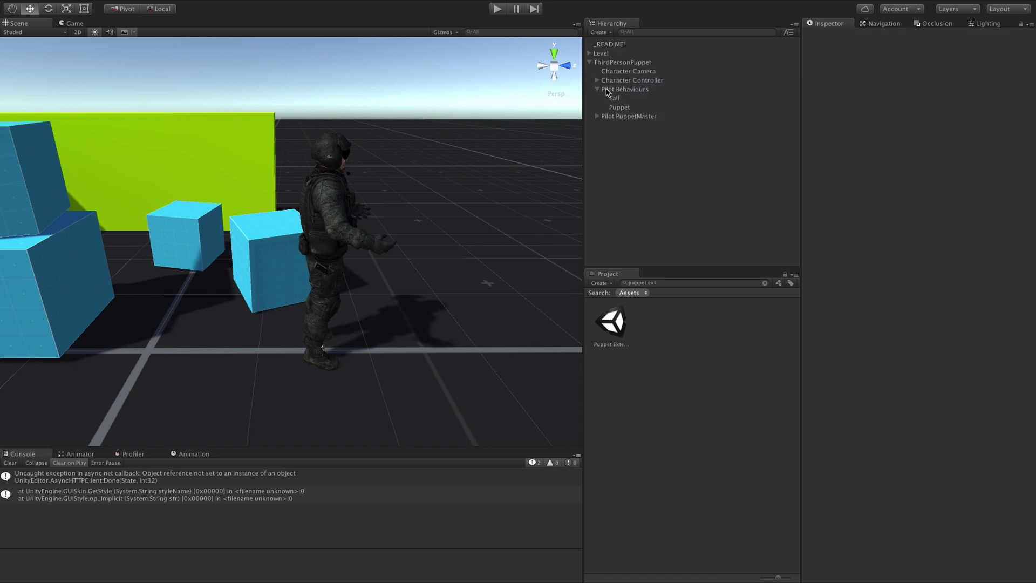
- Step through Pilot Behaviours, Fall, Puppet and Pilot PuppetMaster settings in the Inspector
left_click(638, 89)
left_click(615, 99)
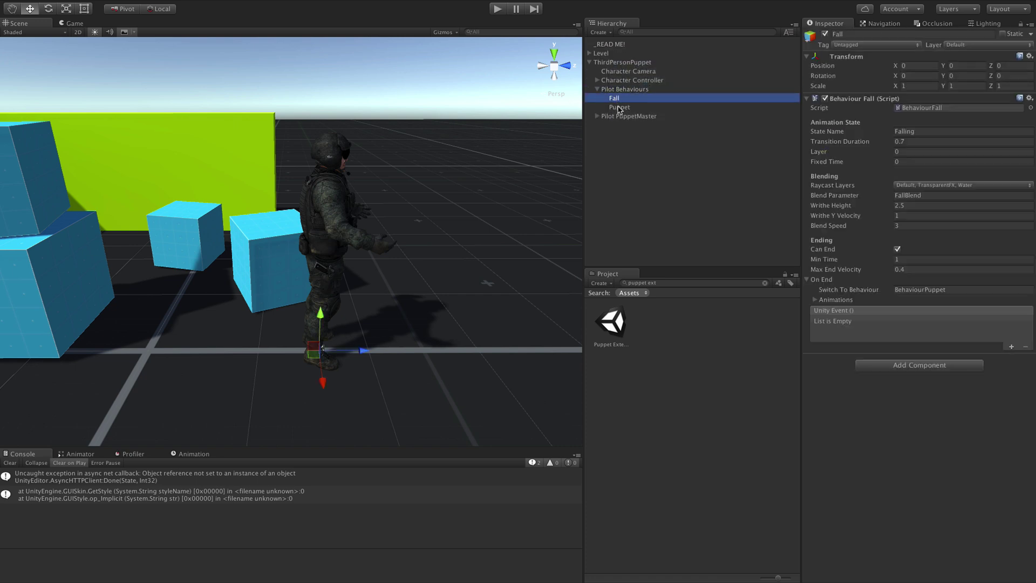
left_click(619, 108)
left_click(626, 90)
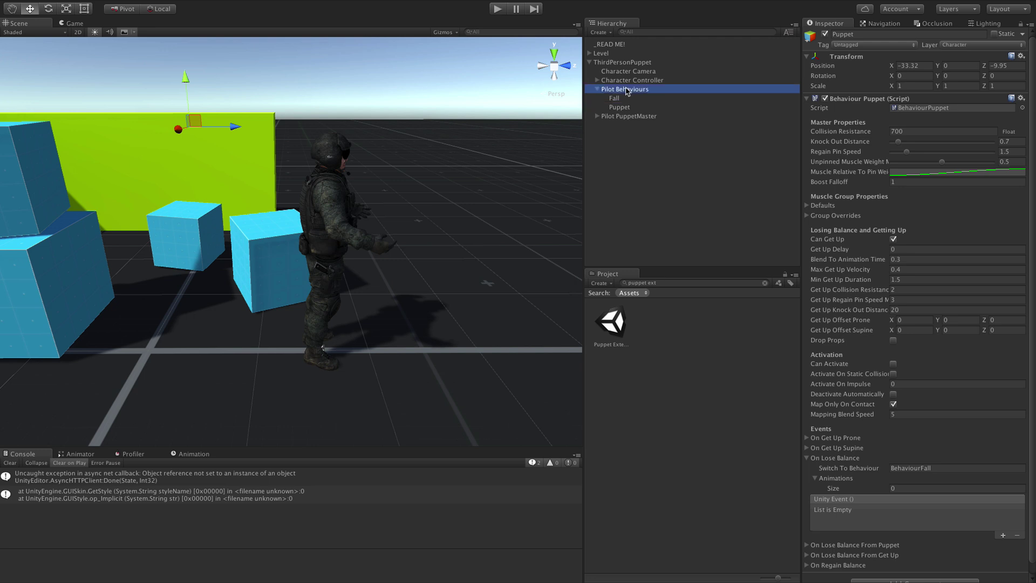
left_click(621, 99)
left_click(622, 107)
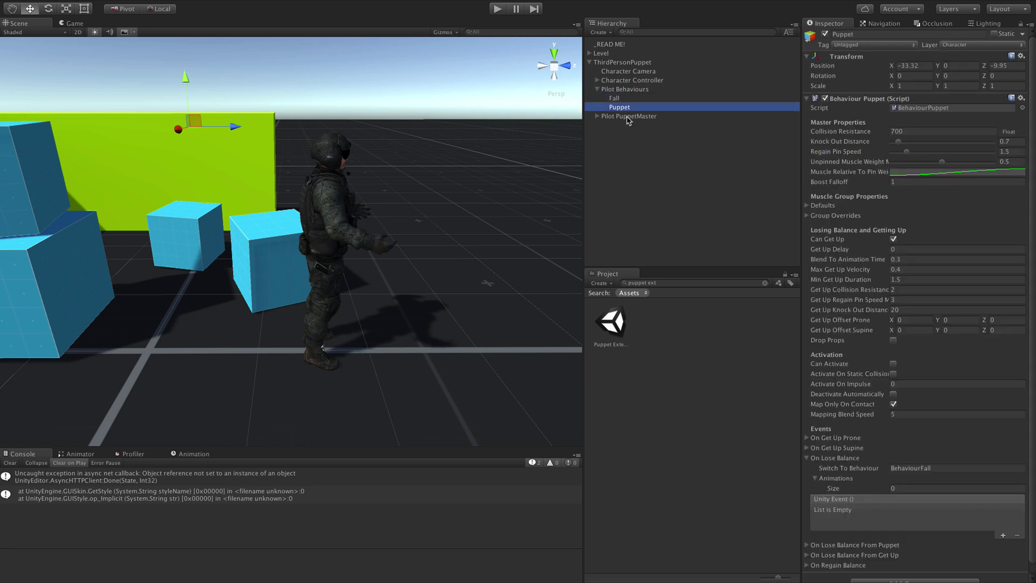
left_click(628, 117)
scroll(904, 411, "down", 3)
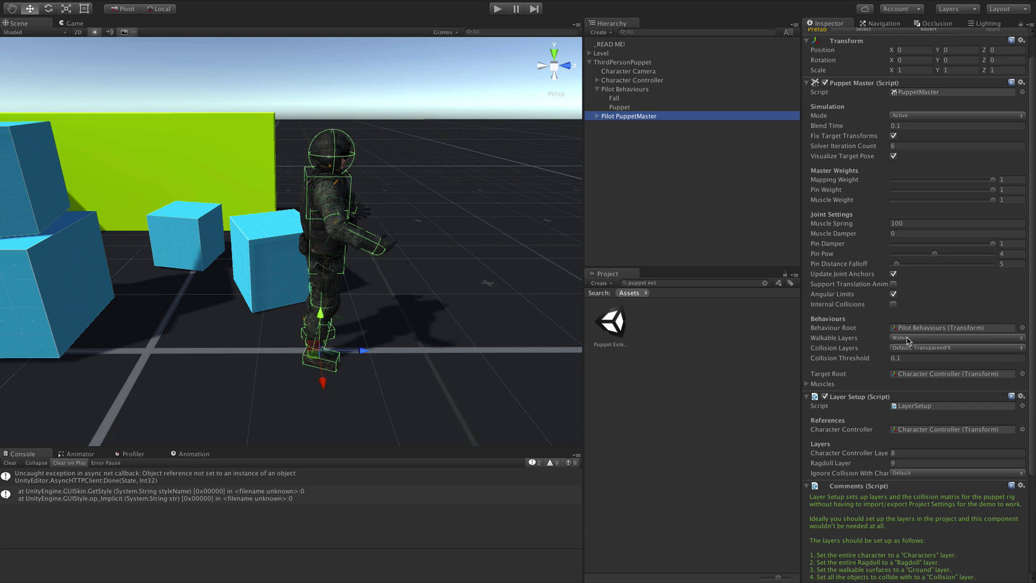
- Change the Pilot PuppetMaster's Collision Threshold from 0.1 to 0
mouse_move(908, 340)
mouse_move(830, 342)
mouse_move(885, 350)
left_click(909, 359)
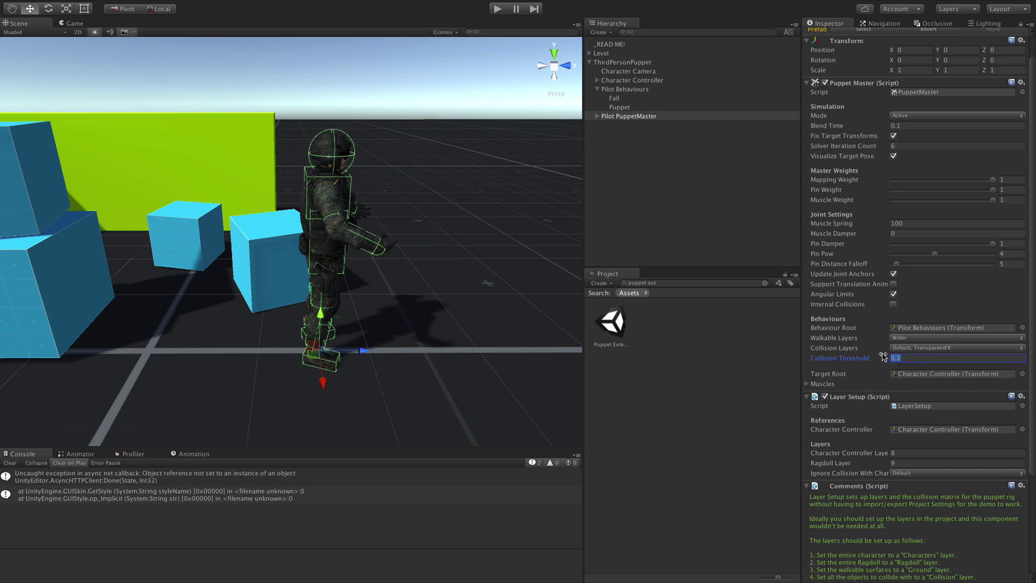
type("0")
- Locate the Character Controller target root, then return to Pilot PuppetMaster's settings
left_click(924, 377)
left_click(617, 81)
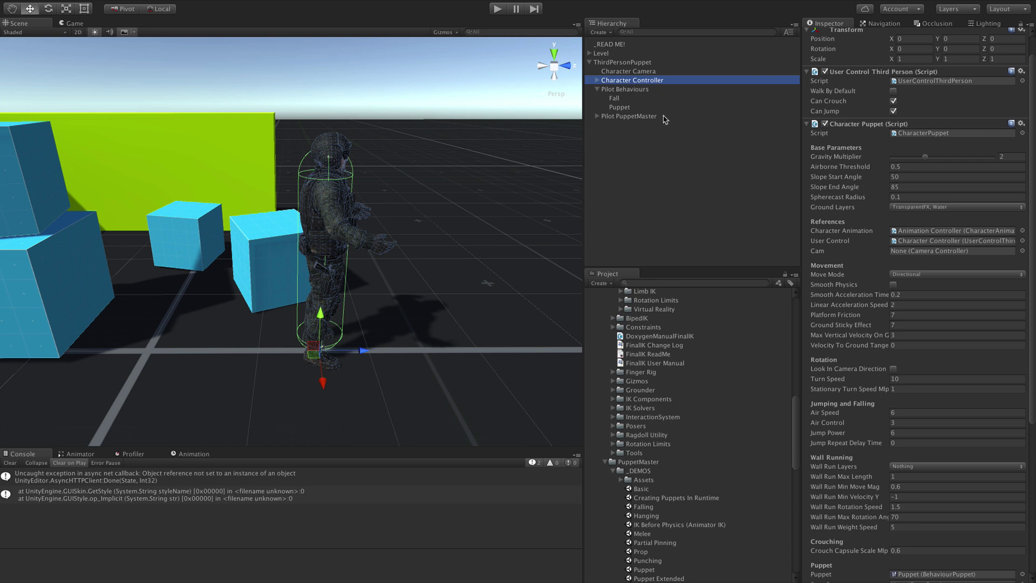
left_click(642, 117)
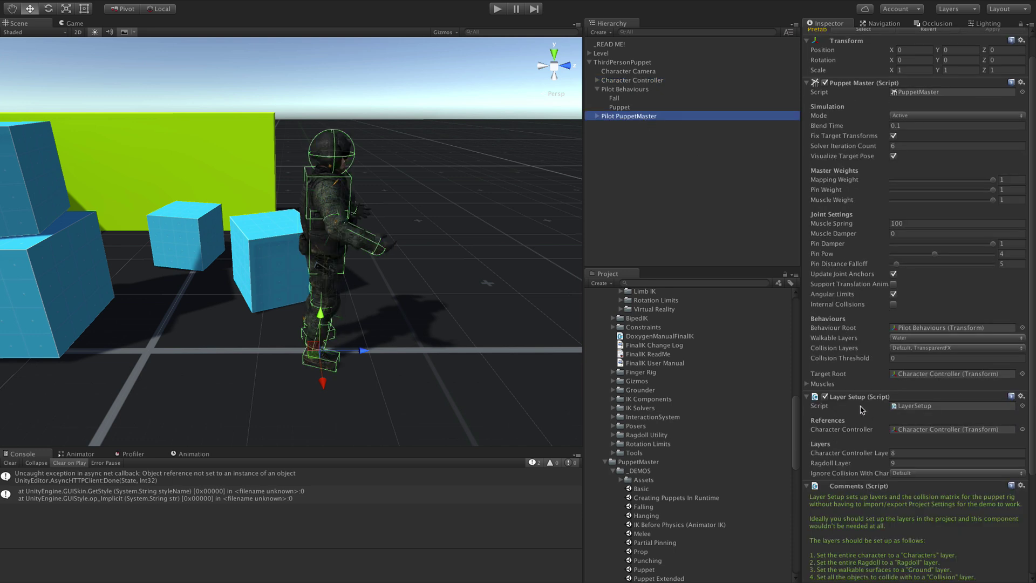
- Expand the 13 muscles and Pelvis, locating its joint and target and keeping Group Hips
left_click(807, 384)
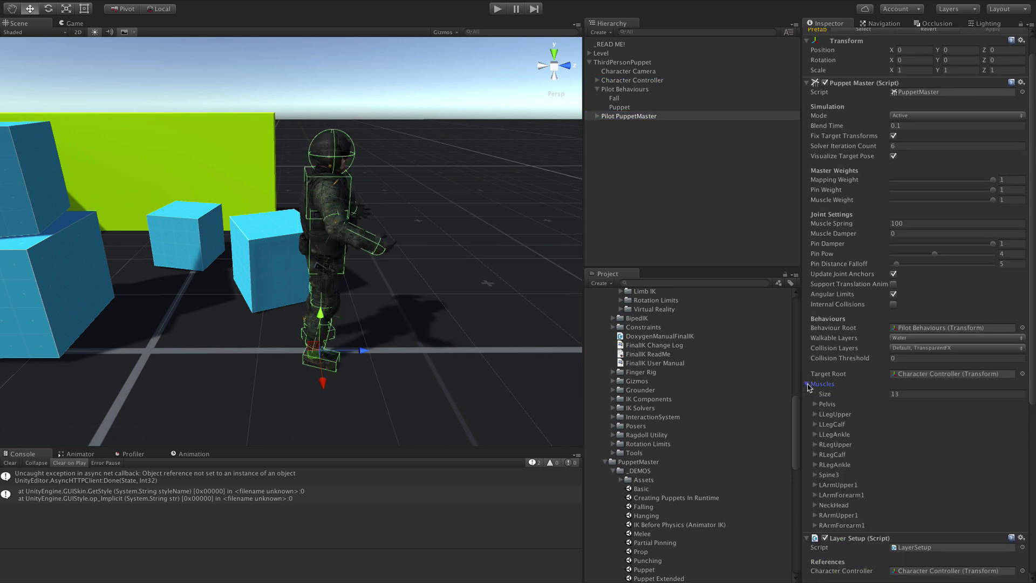
scroll(810, 377, "down", 5)
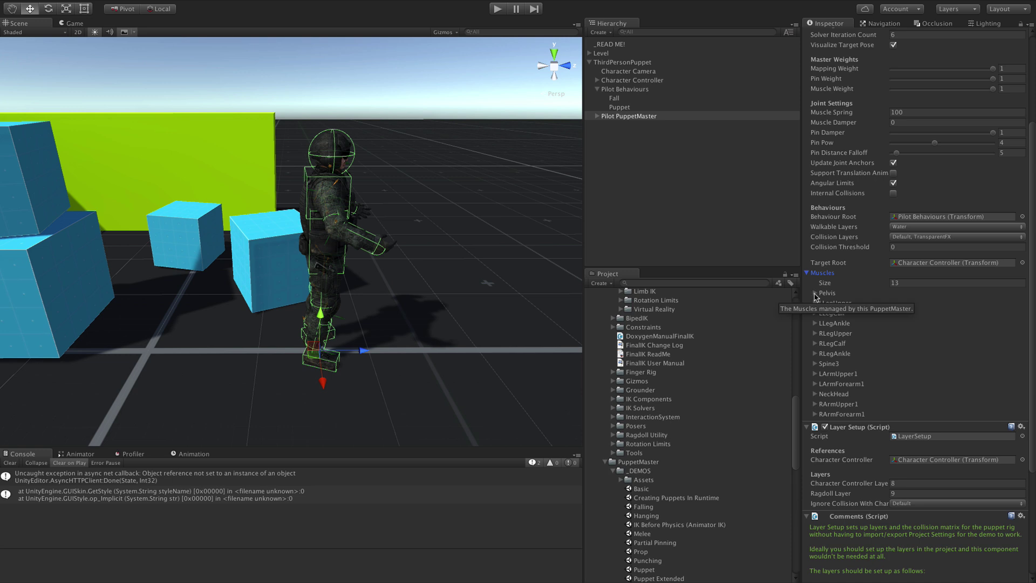
left_click(815, 293)
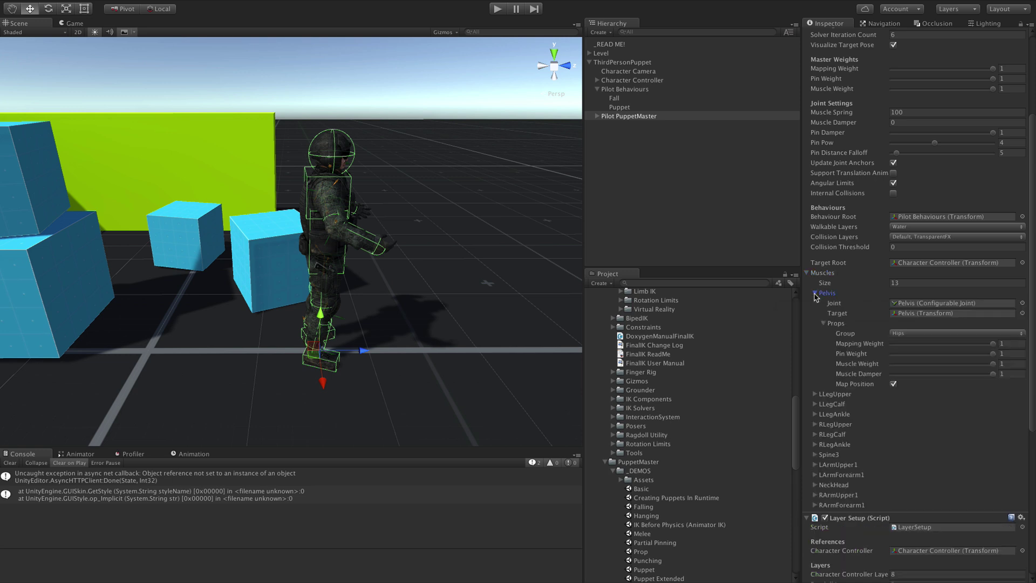
left_click(913, 306)
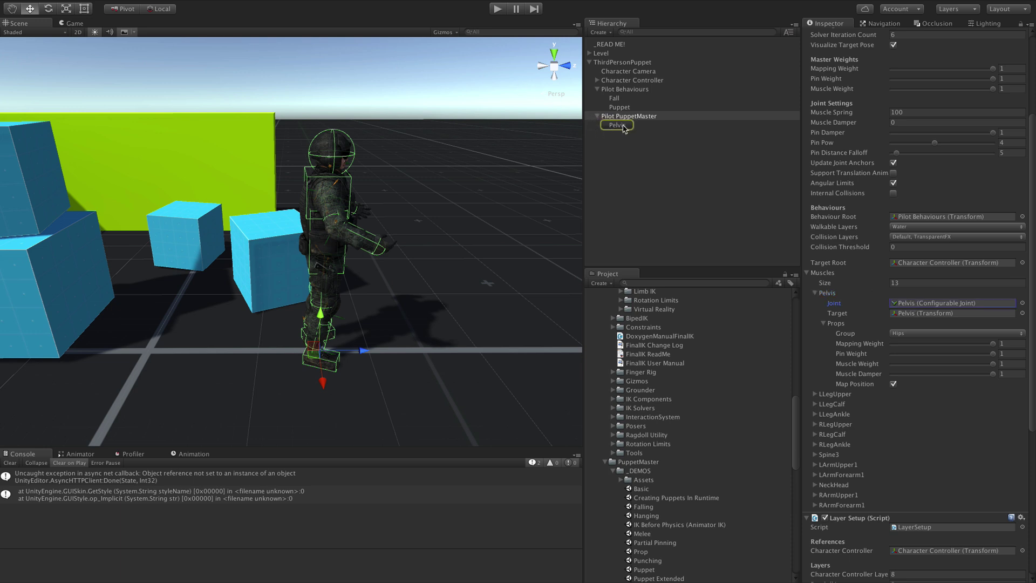
left_click(917, 315)
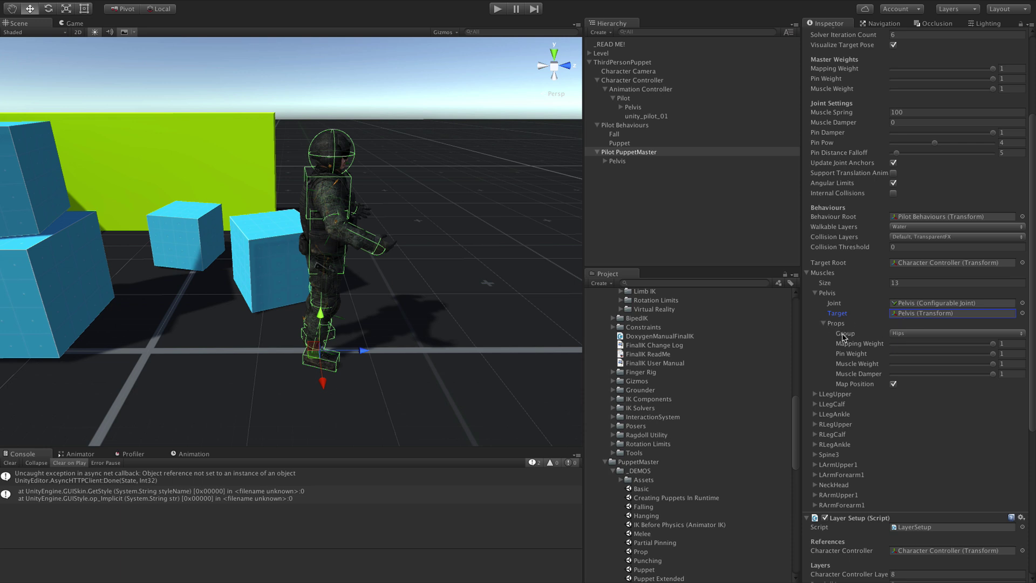
left_click(911, 335)
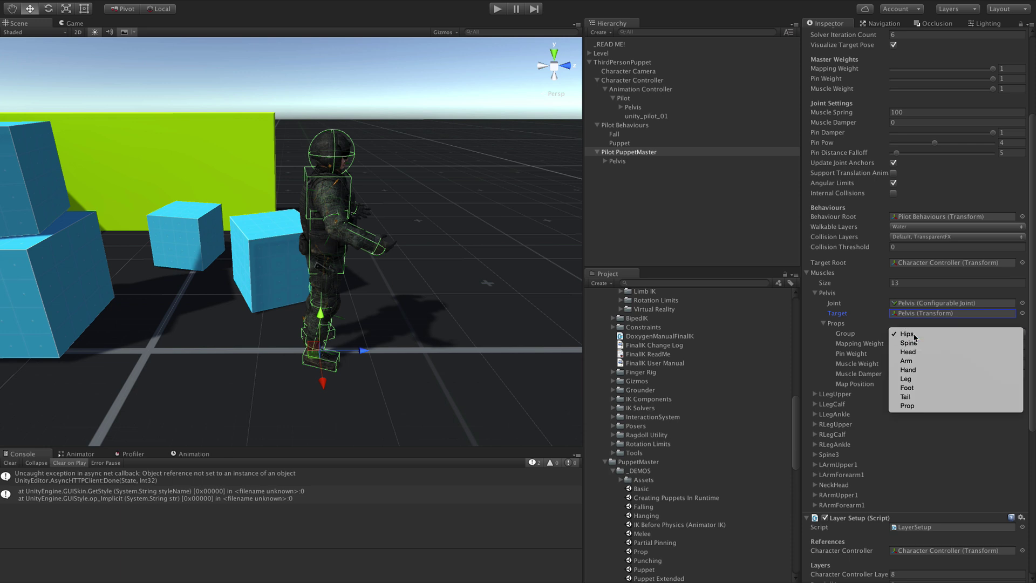
left_click(912, 335)
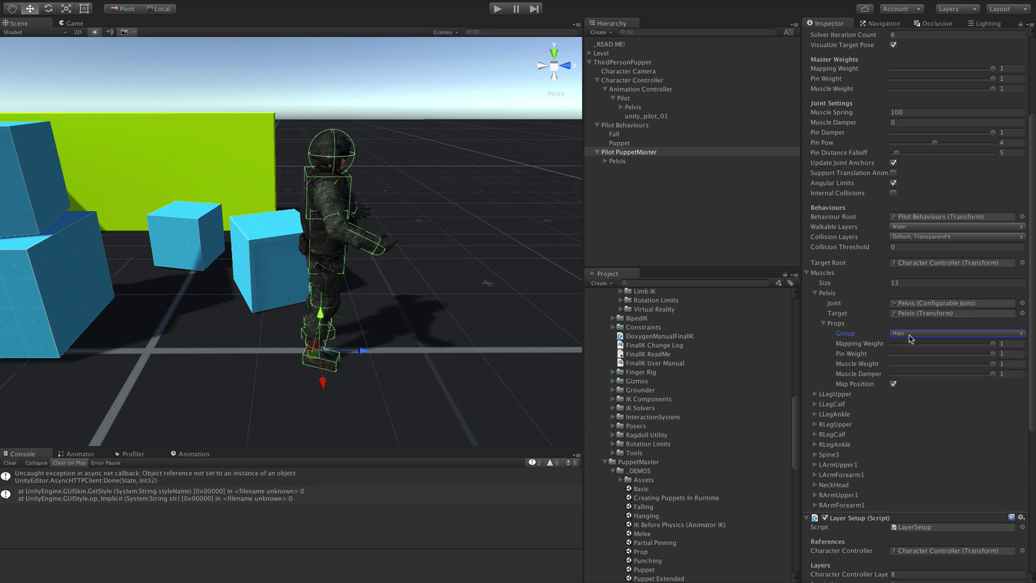
- Show the Puppet's Group Overrides, then expand the PuppetMaster's LLegUpper muscle details
left_click(620, 144)
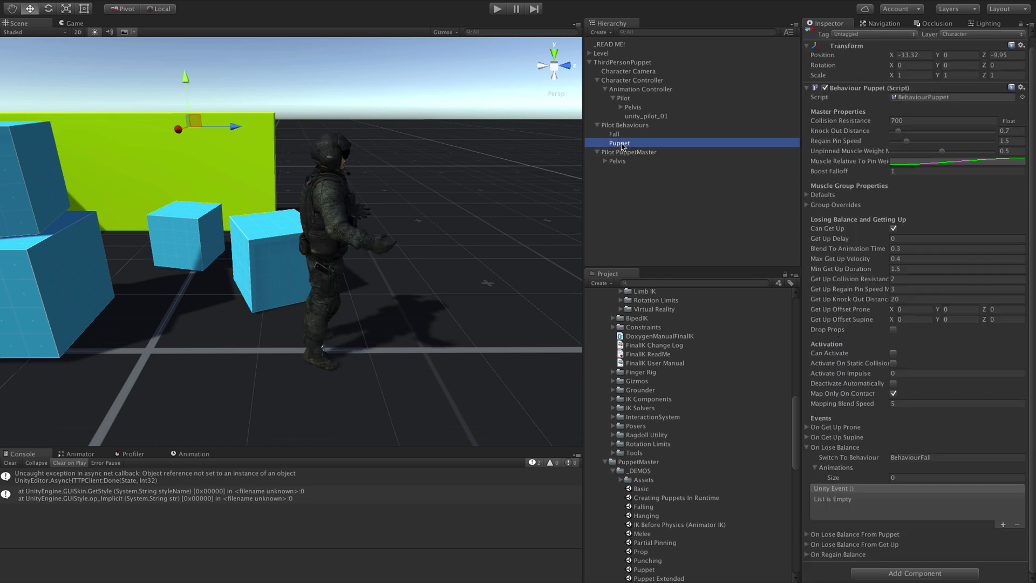
left_click(807, 205)
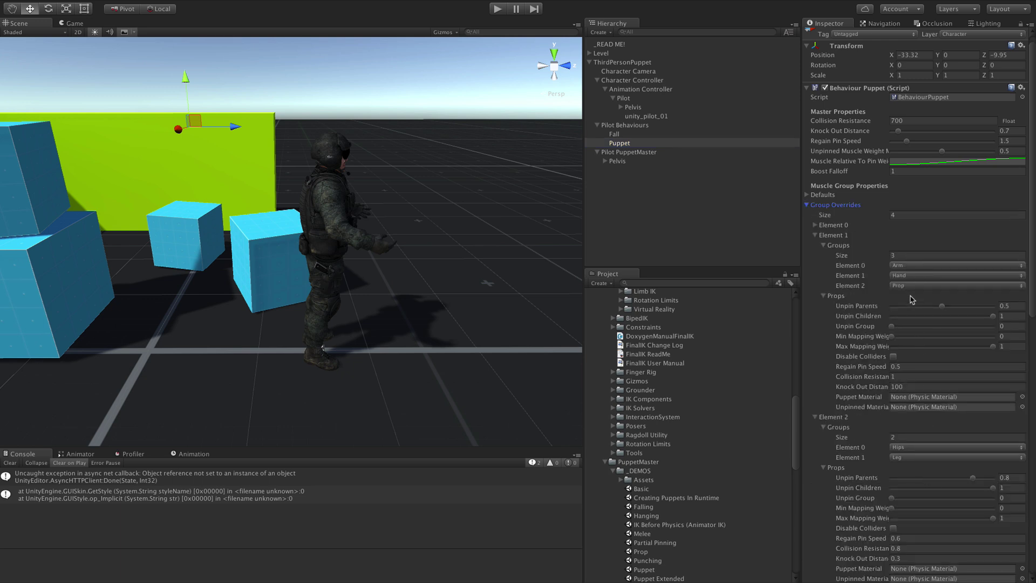
left_click(618, 162)
left_click(622, 153)
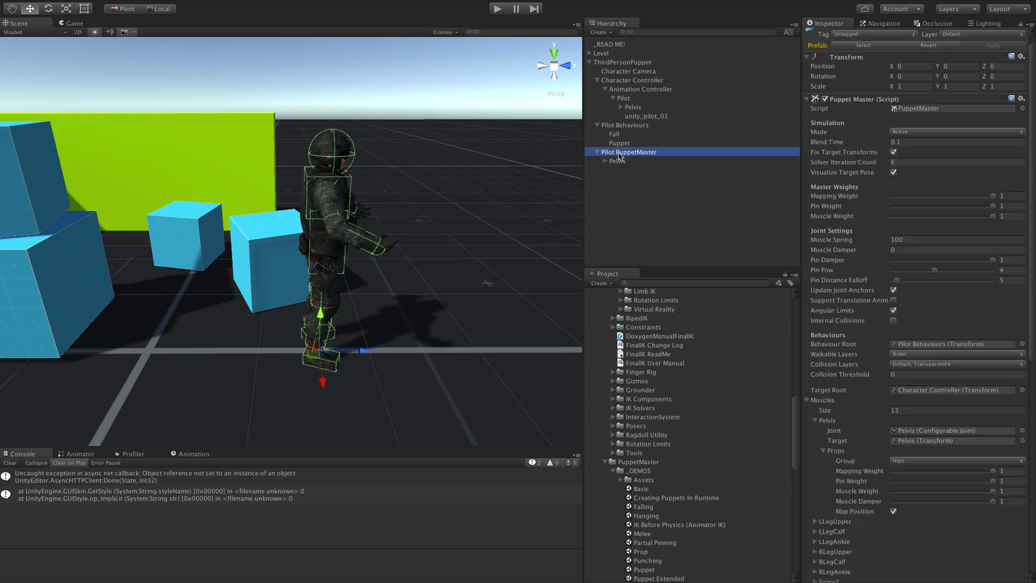
scroll(931, 445, "down", 5)
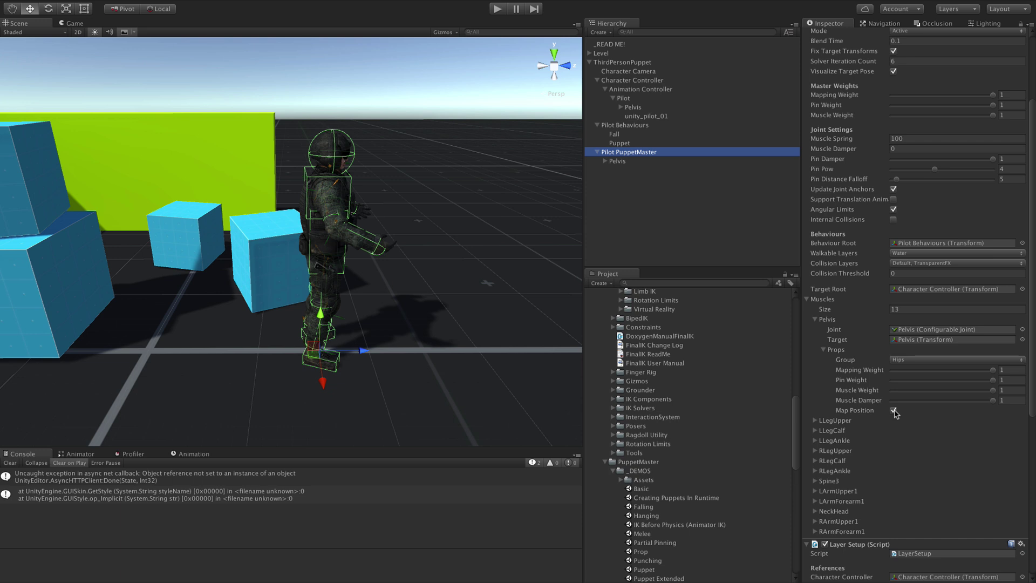
left_click(816, 421)
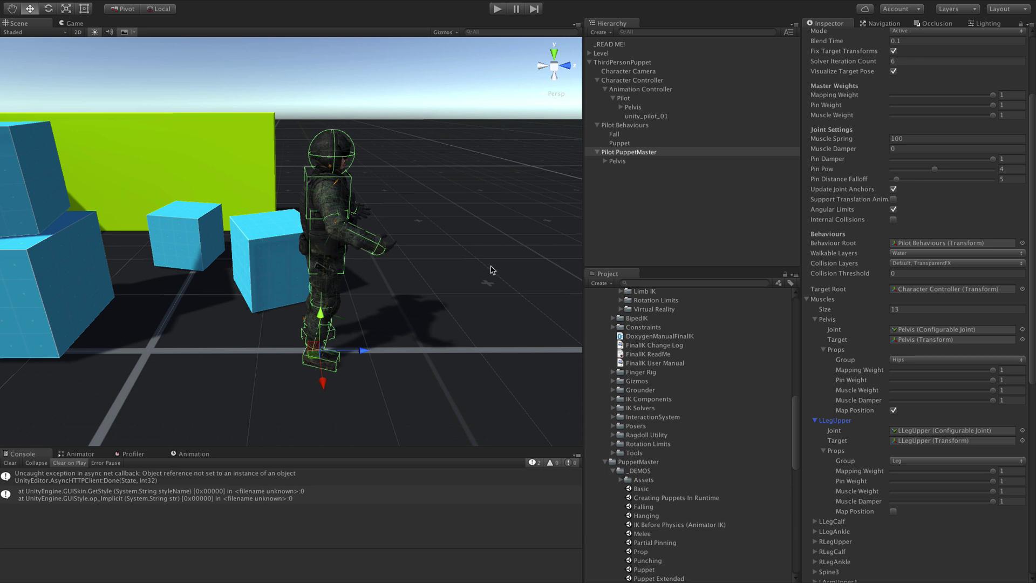
left_click(806, 300)
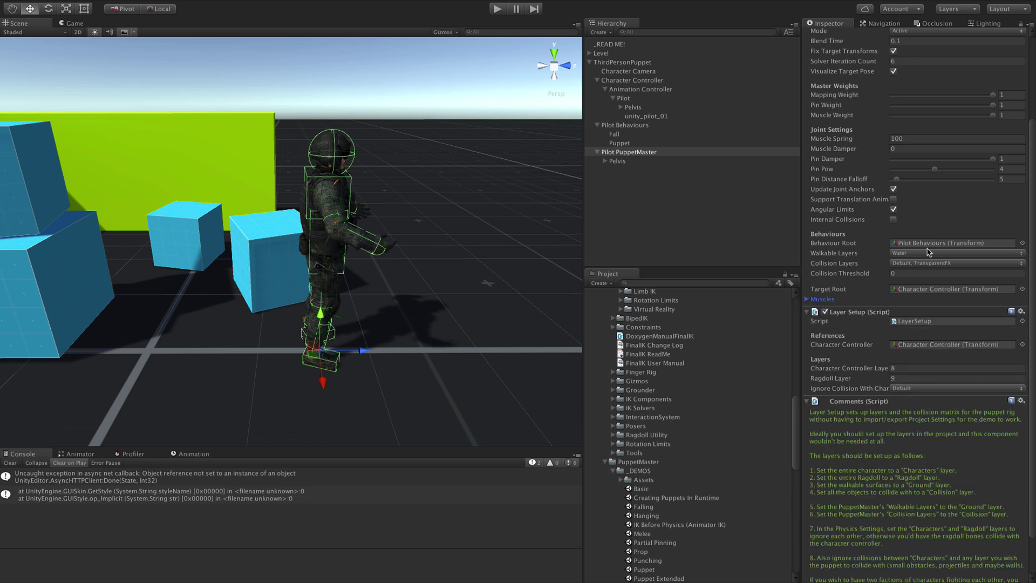
scroll(924, 247, "up", 5)
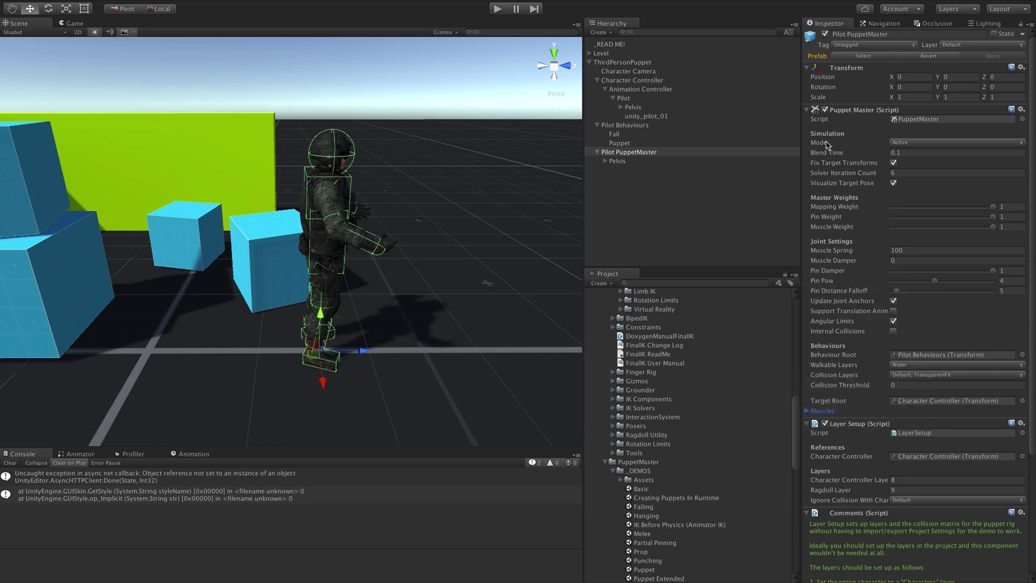
mouse_move(821, 143)
mouse_move(828, 251)
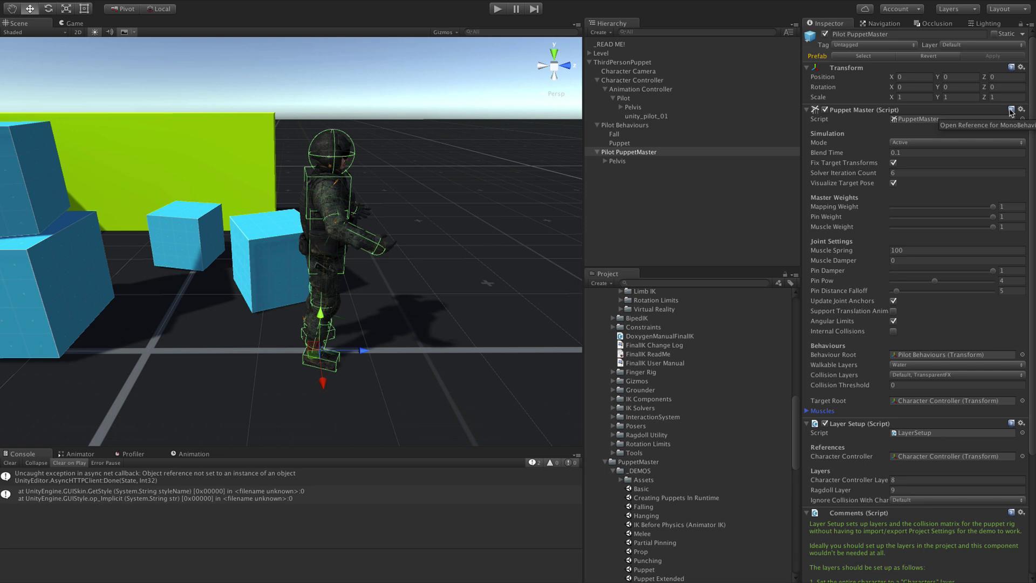
- Flatten the muscle hierarchy and inspect each muscle from LArmForearm1 to RArmUpper1
right_click(868, 112)
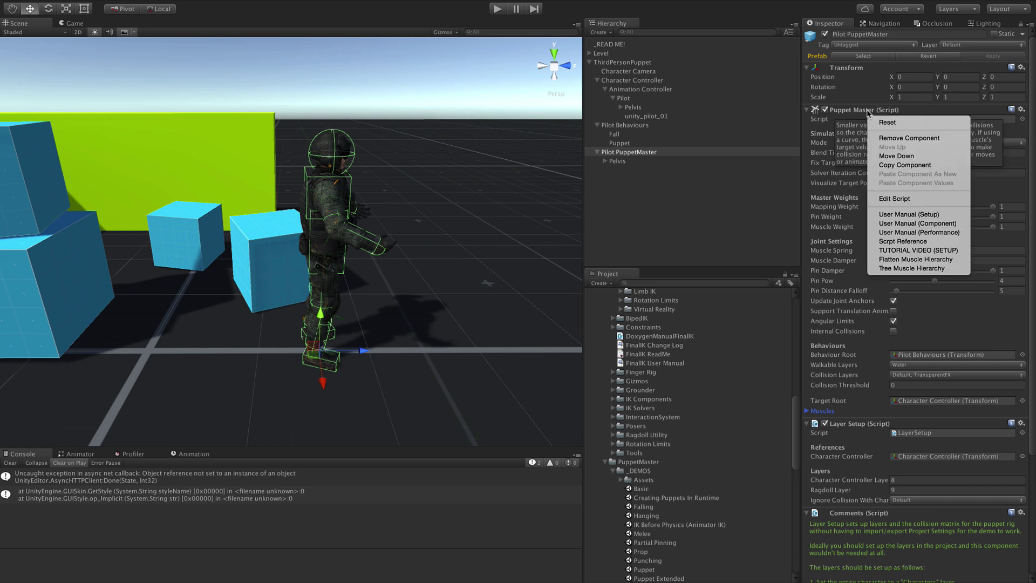
left_click(914, 261)
left_click(623, 162)
left_click(626, 170)
left_click(624, 178)
left_click(623, 188)
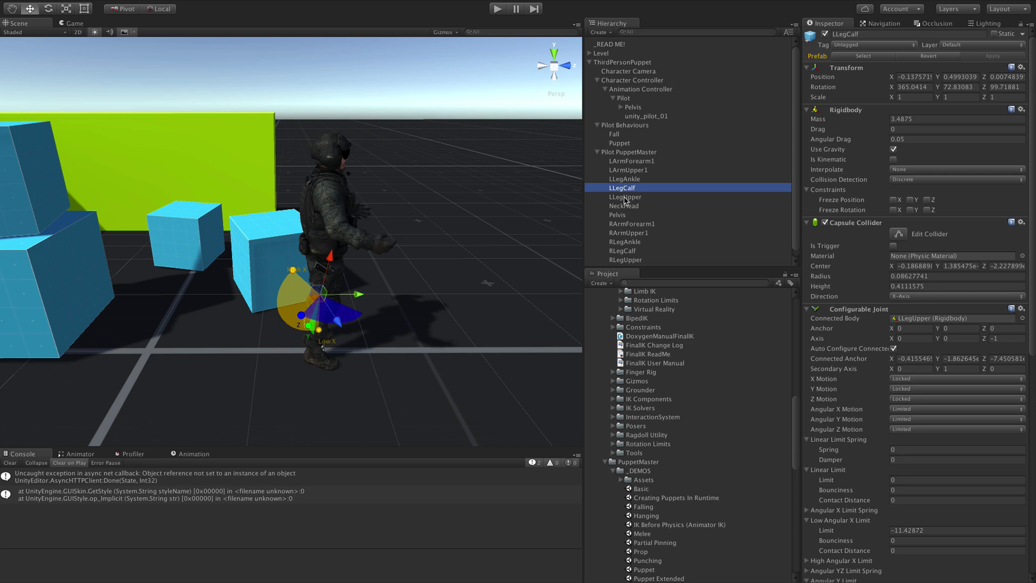
left_click(625, 197)
left_click(625, 206)
left_click(626, 215)
left_click(629, 224)
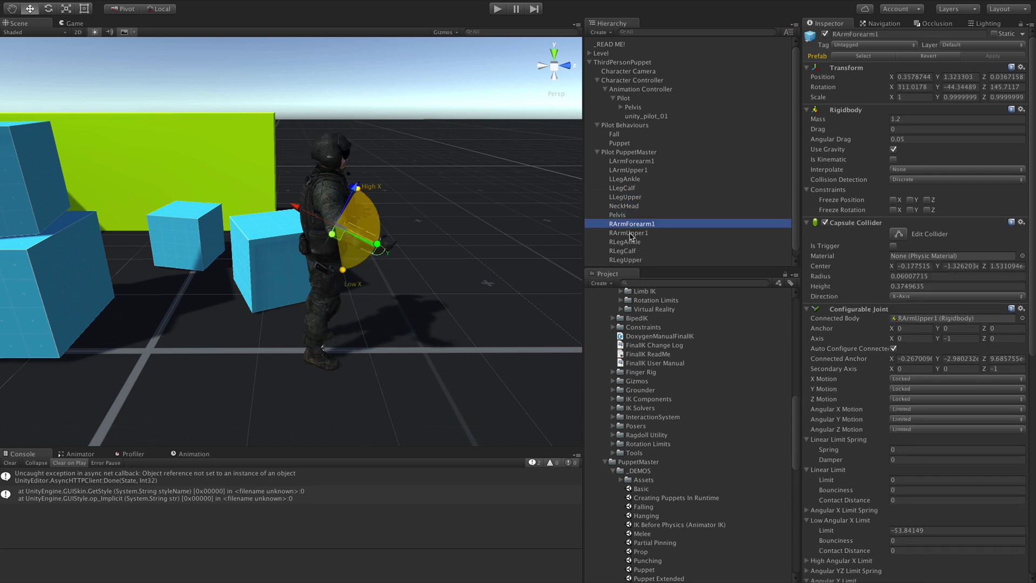
left_click(629, 232)
- Reselect Pilot PuppetMaster and restore its muscles as a tree under Pelvis
left_click(629, 151)
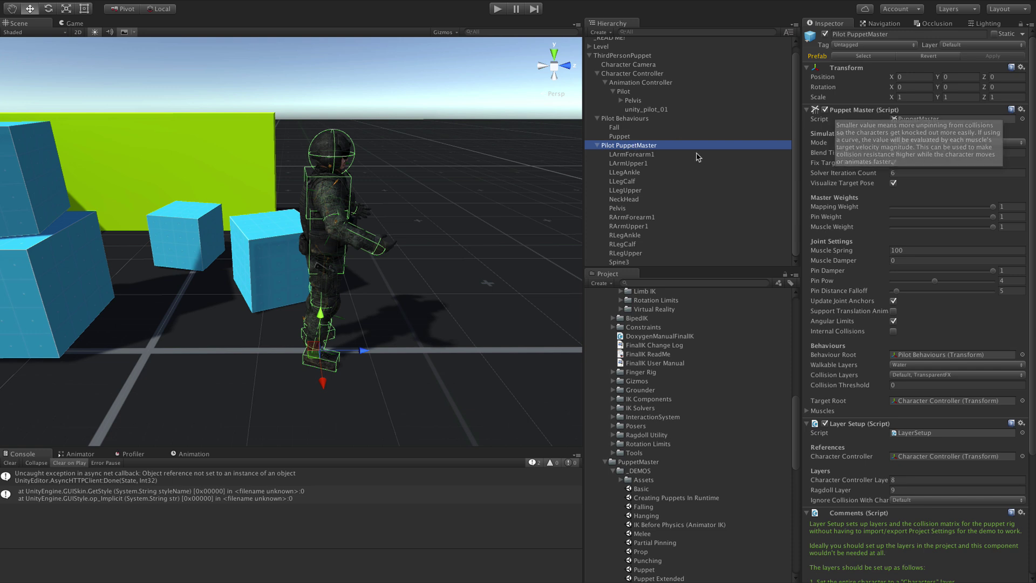
right_click(859, 115)
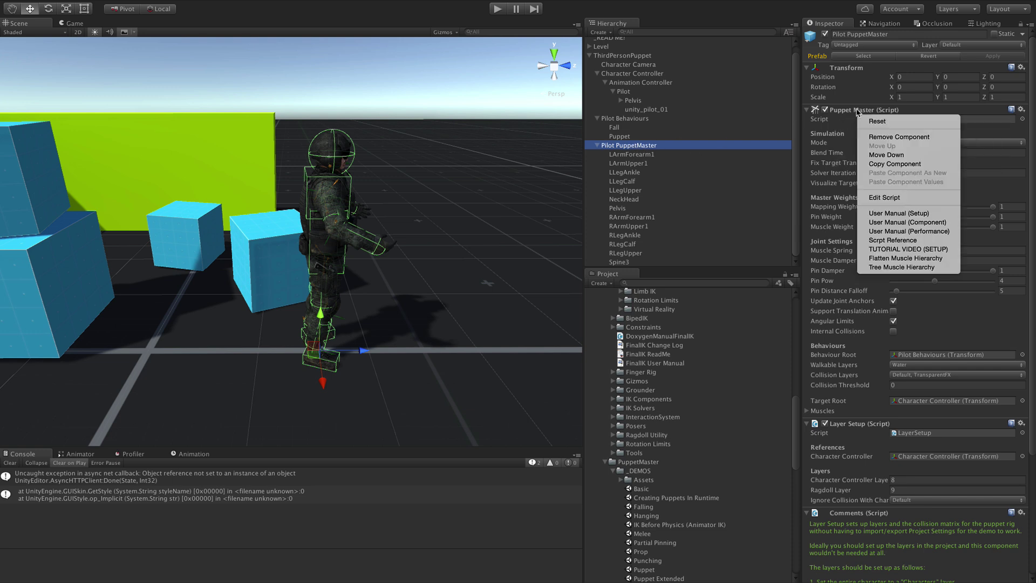
left_click(896, 267)
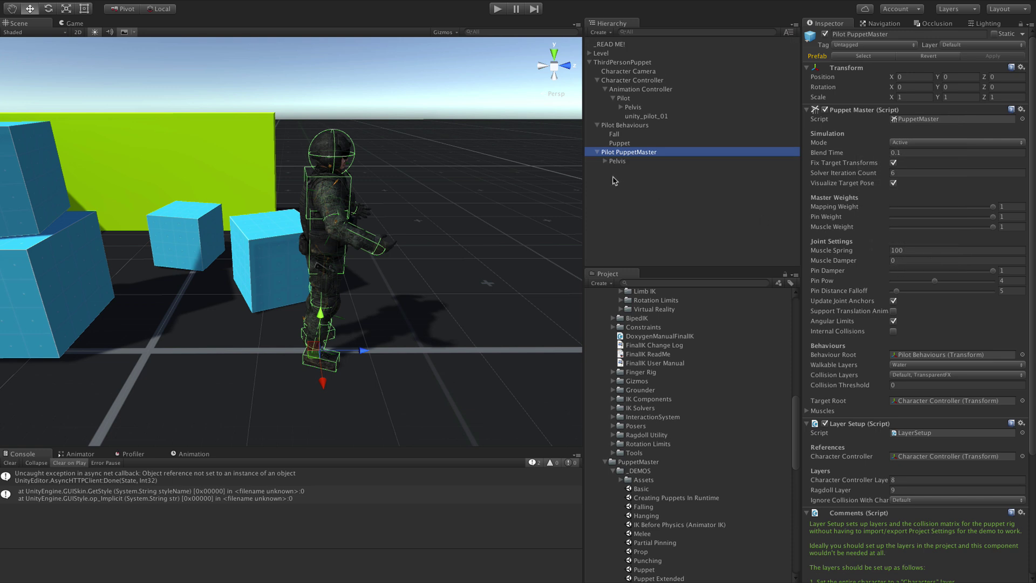